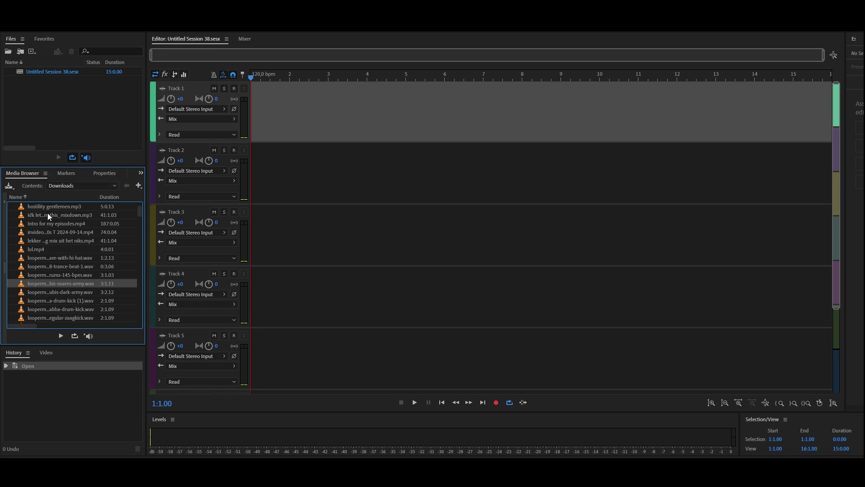
- Audition the snares-army, dark-army and drum-kick samples in Downloads, turning on looped playback and auto-play for previews
{"action": "left_click", "coordinate": [62, 335]}
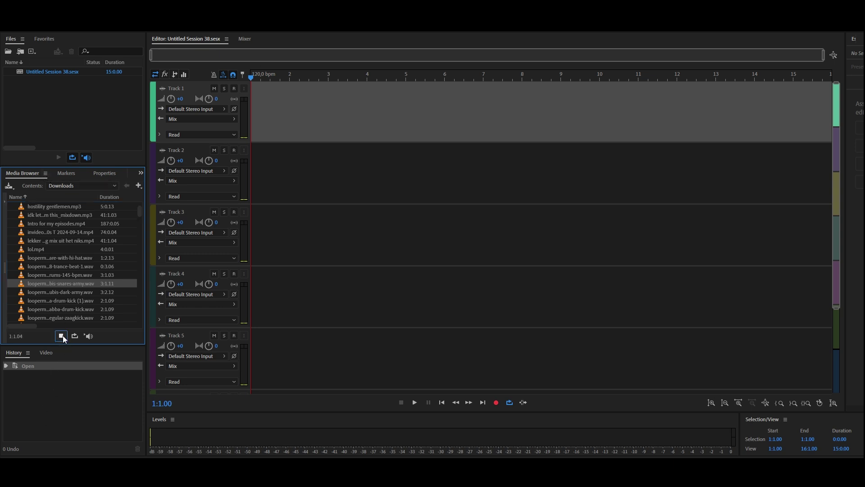
{"action": "left_click", "coordinate": [50, 294]}
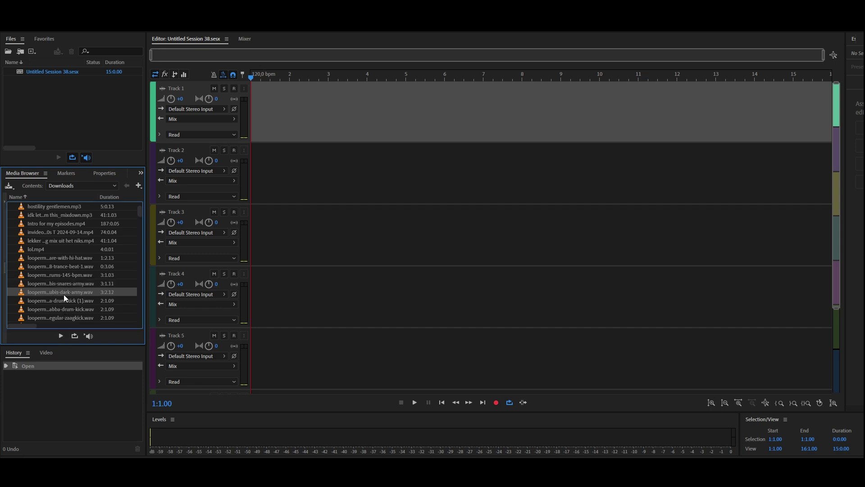
{"action": "scroll", "coordinate": [67, 288], "scroll_direction": "down", "scroll_amount": 1}
{"action": "left_click", "coordinate": [61, 336]}
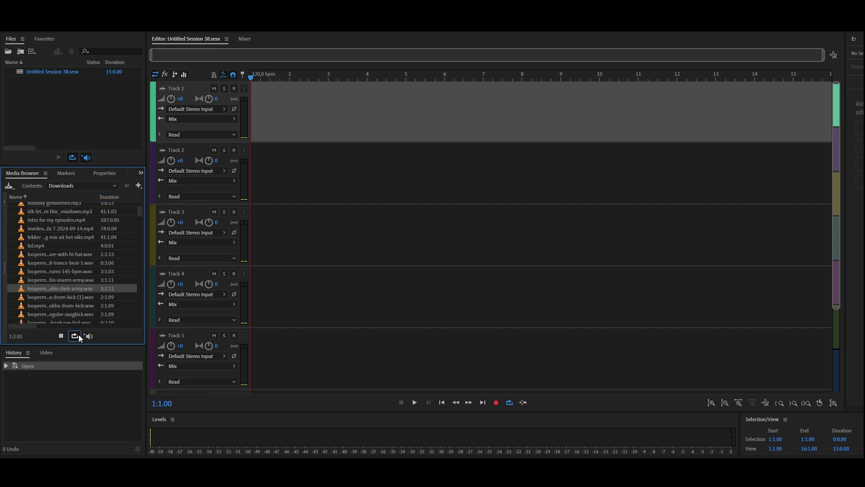
{"action": "left_click", "coordinate": [63, 295]}
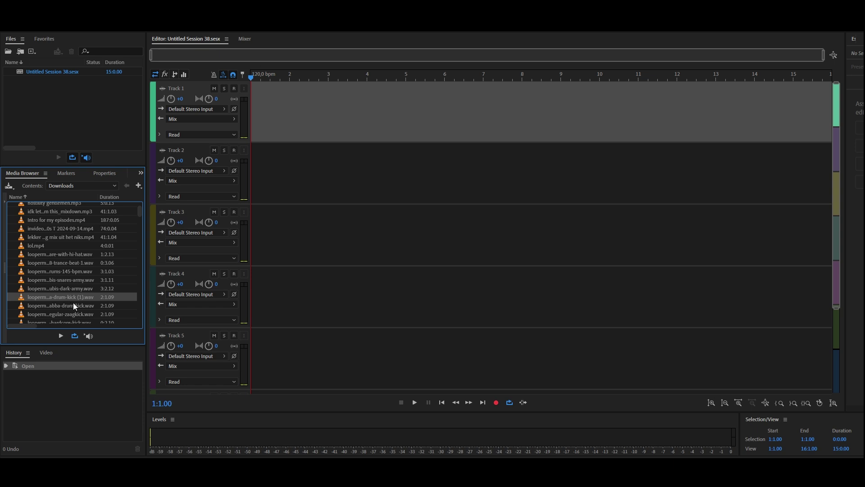
{"action": "scroll", "coordinate": [72, 302], "scroll_direction": "down", "scroll_amount": 1}
{"action": "left_click", "coordinate": [89, 337]}
{"action": "left_click", "coordinate": [64, 303]}
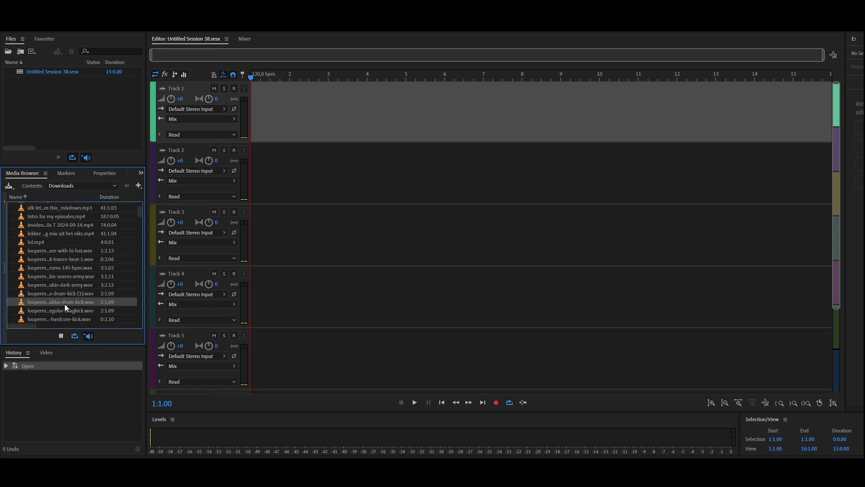
- Audition further Downloads samples, including zaagkick, hardcore-kick, techno-trance, house-drums (1) and chordfest (1)
{"action": "left_click", "coordinate": [66, 310]}
{"action": "scroll", "coordinate": [76, 292], "scroll_direction": "down", "scroll_amount": 4}
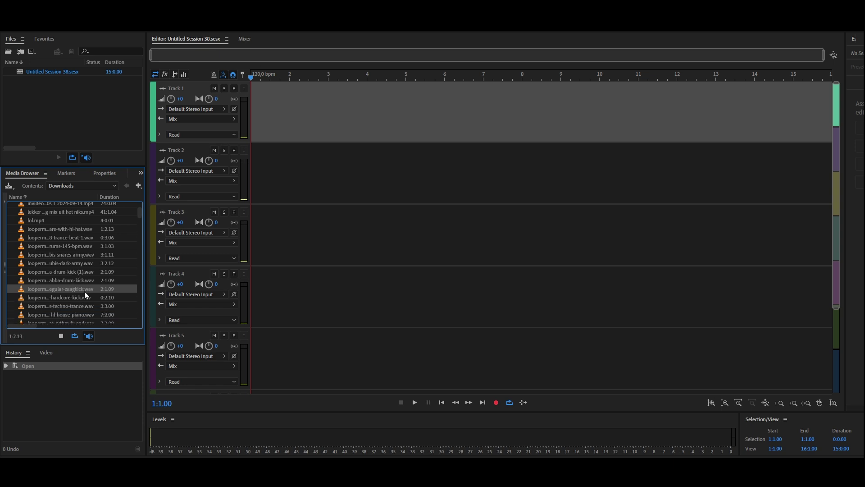
{"action": "left_click", "coordinate": [72, 289]}
{"action": "scroll", "coordinate": [74, 290], "scroll_direction": "down", "scroll_amount": 2}
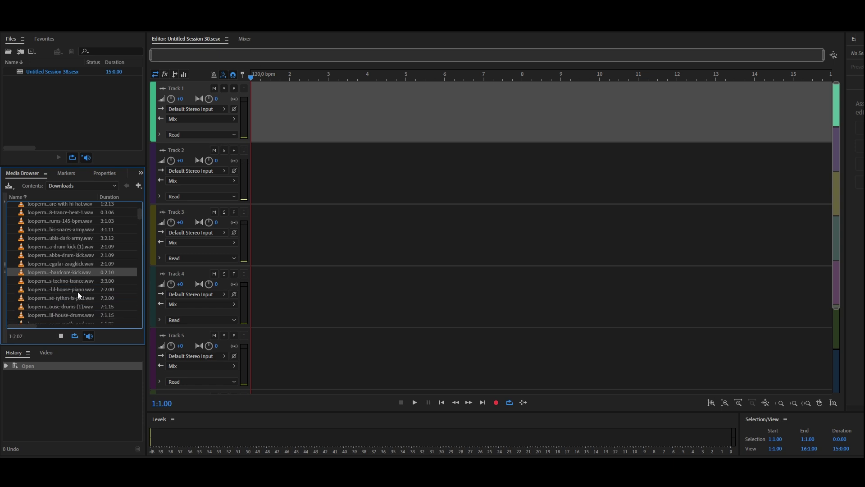
{"action": "left_click", "coordinate": [72, 280]}
{"action": "scroll", "coordinate": [76, 280], "scroll_direction": "down", "scroll_amount": 1}
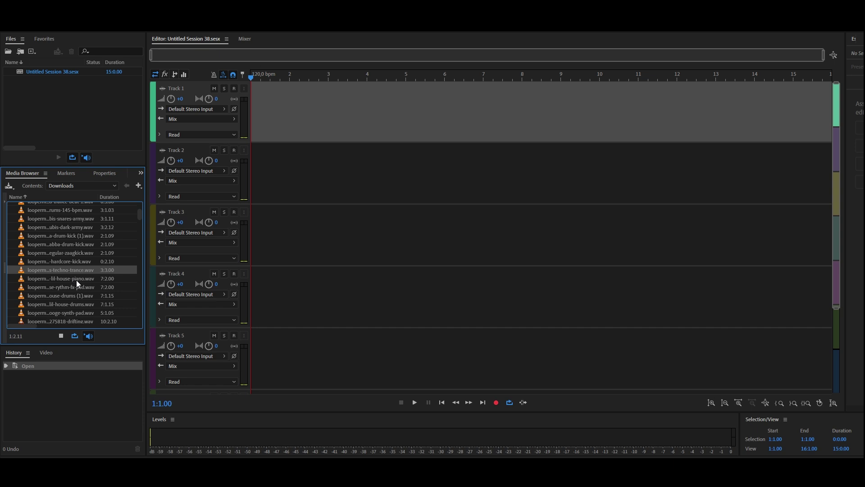
{"action": "scroll", "coordinate": [77, 280], "scroll_direction": "down", "scroll_amount": 5}
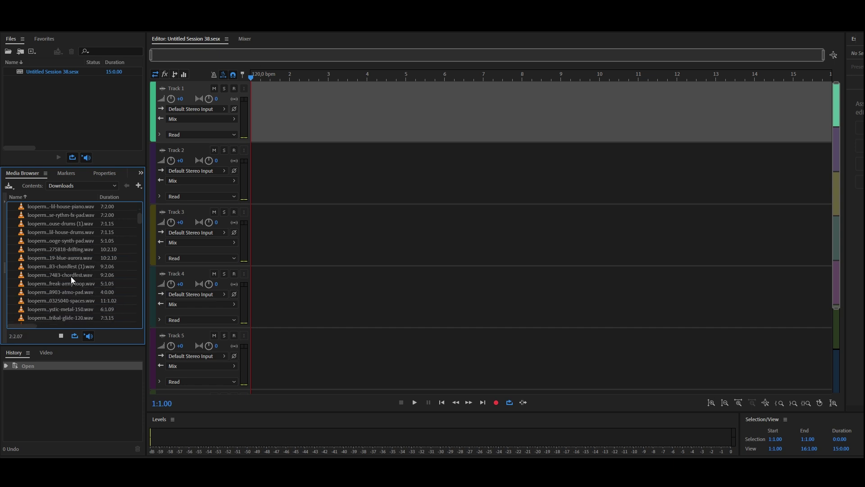
{"action": "left_click", "coordinate": [55, 225]}
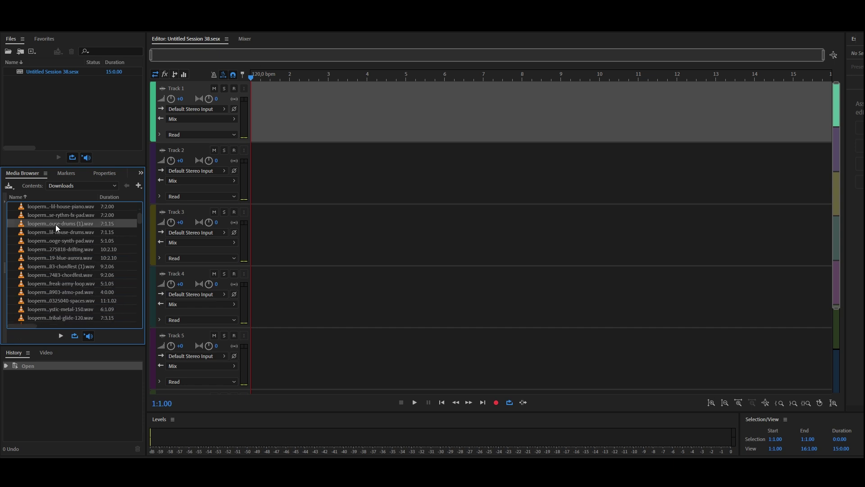
{"action": "left_click", "coordinate": [66, 264]}
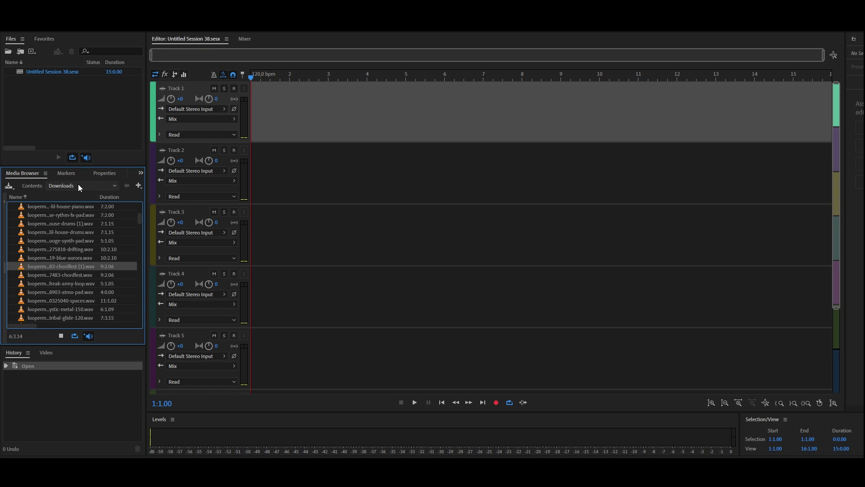
- Insert the chordfest (1) loop at the start of Track 1 as a sample-rate-converted copy and play its time range
{"action": "left_click_drag", "start_coordinate": [60, 269], "coordinate": [235, 143]}
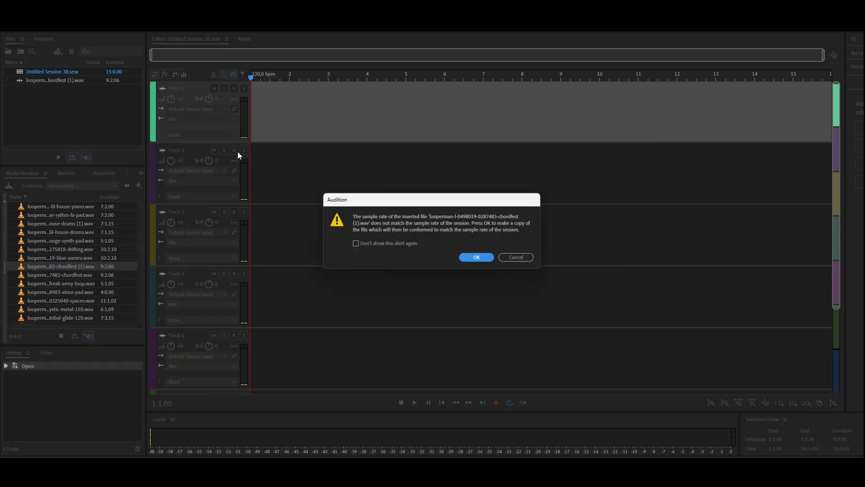
{"action": "left_click", "coordinate": [479, 258]}
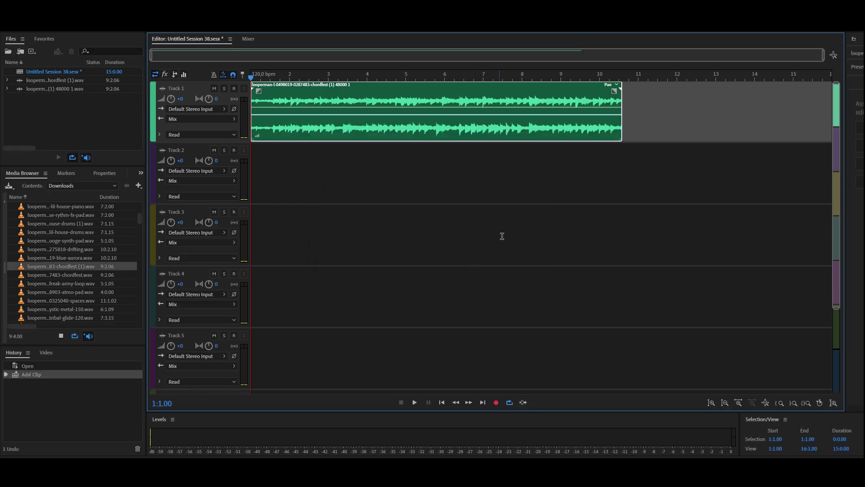
{"action": "left_click_drag", "start_coordinate": [626, 164], "coordinate": [183, 256]}
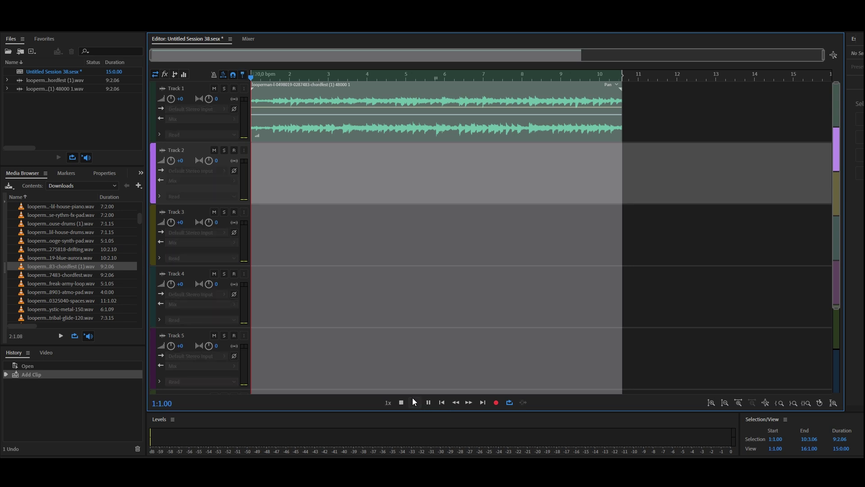
{"action": "left_click", "coordinate": [413, 401]}
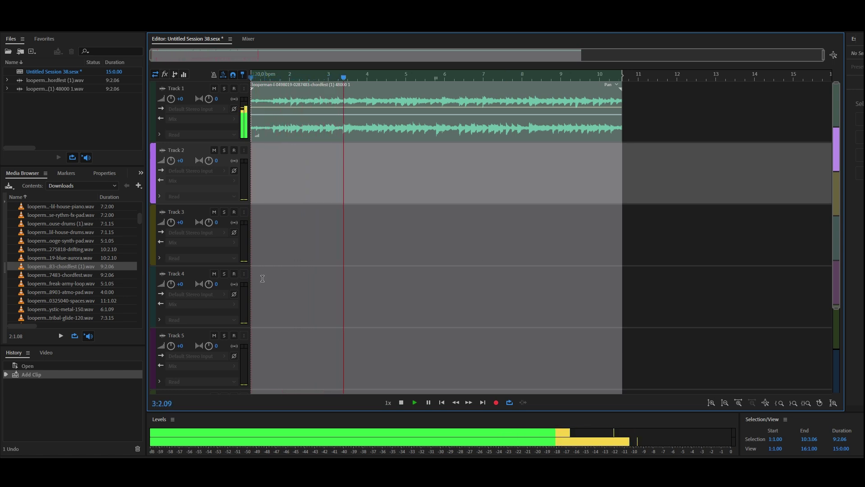
- Insert the atmo-pad loop as a converted copy on Track 2 where the chordfest clip ends, and play the transition
{"action": "left_click", "coordinate": [86, 270]}
{"action": "left_click", "coordinate": [86, 273]}
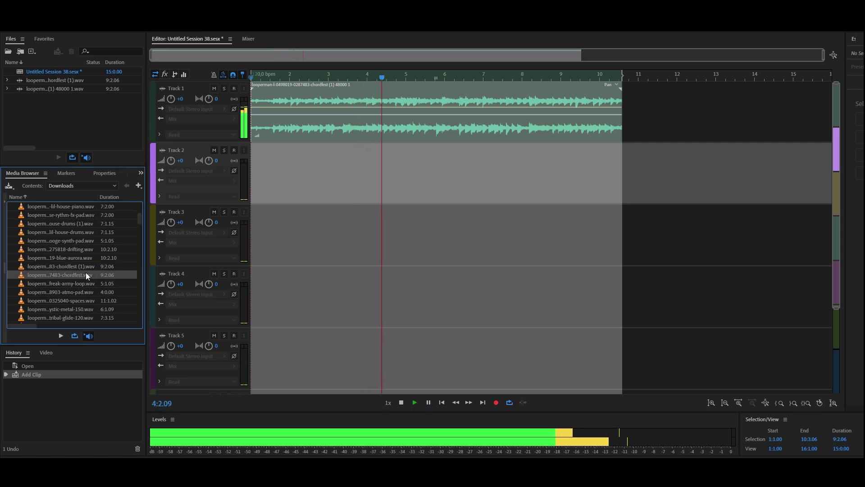
{"action": "key", "text": "Down"}
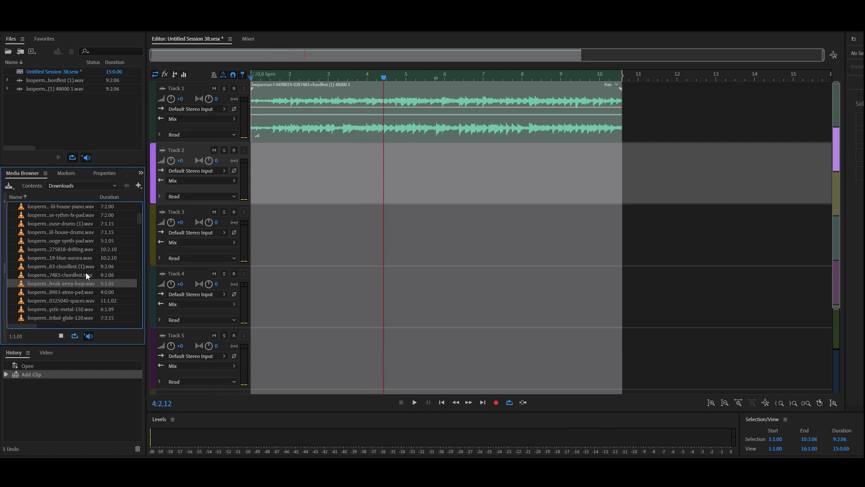
{"action": "key", "text": "Down"}
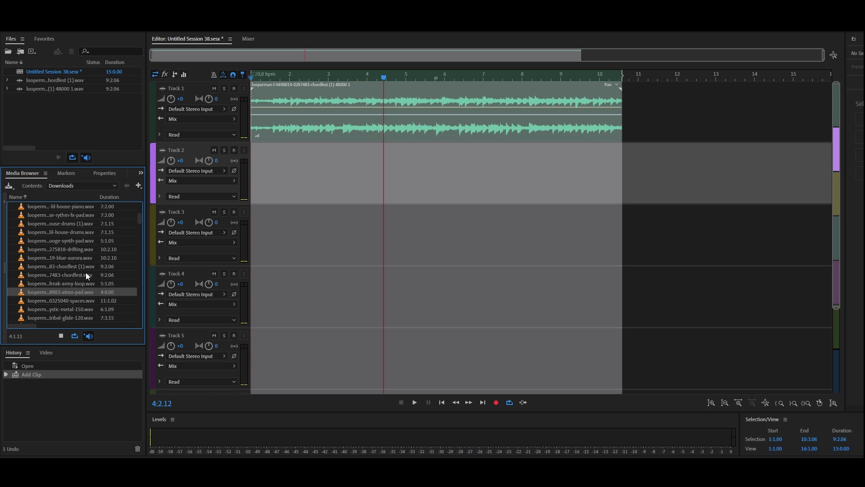
{"action": "left_click_drag", "start_coordinate": [57, 291], "coordinate": [623, 191]}
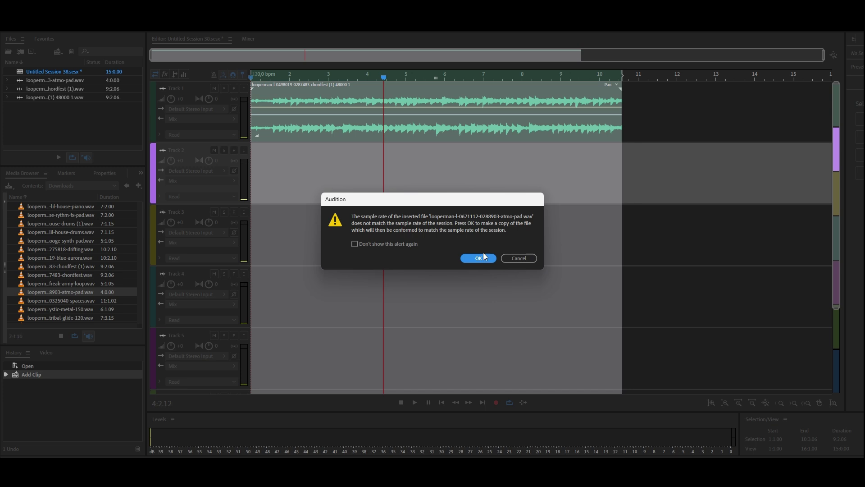
{"action": "left_click", "coordinate": [467, 258]}
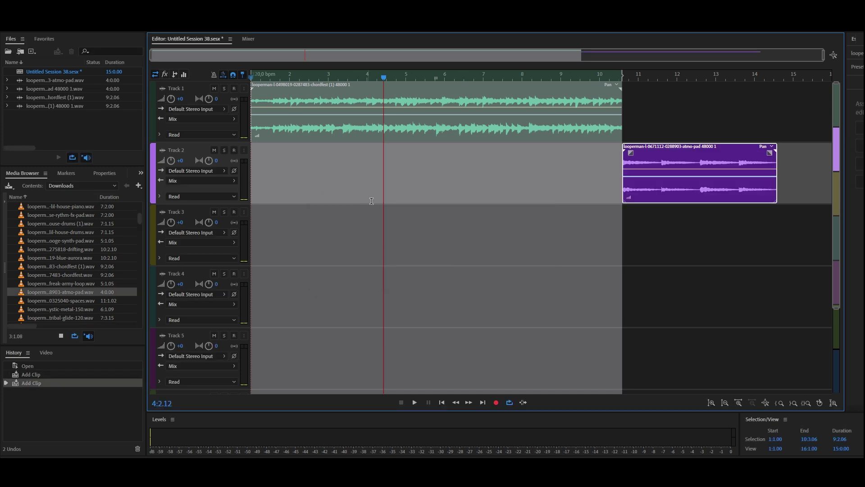
{"action": "left_click", "coordinate": [500, 176]}
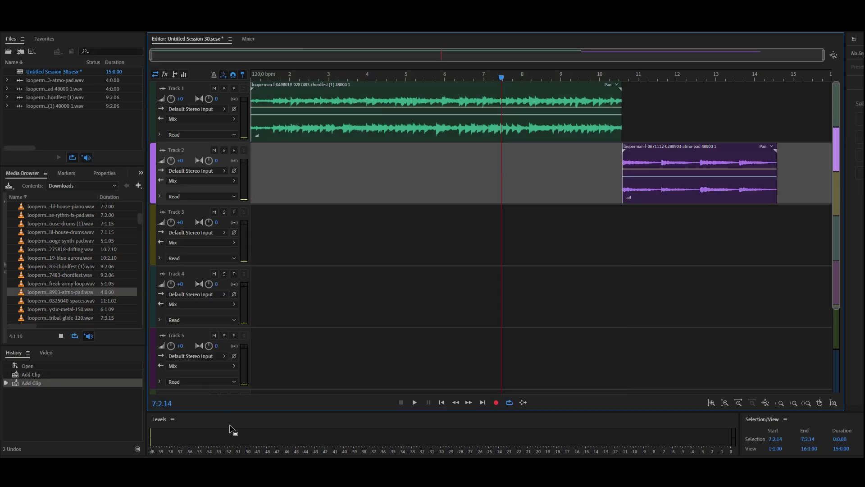
{"action": "left_click", "coordinate": [414, 403]}
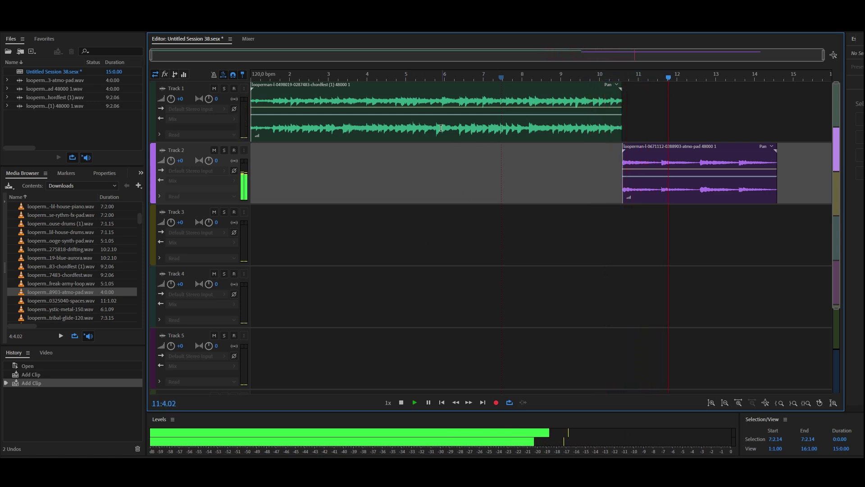
{"action": "left_click_drag", "start_coordinate": [284, 88], "coordinate": [649, 126]}
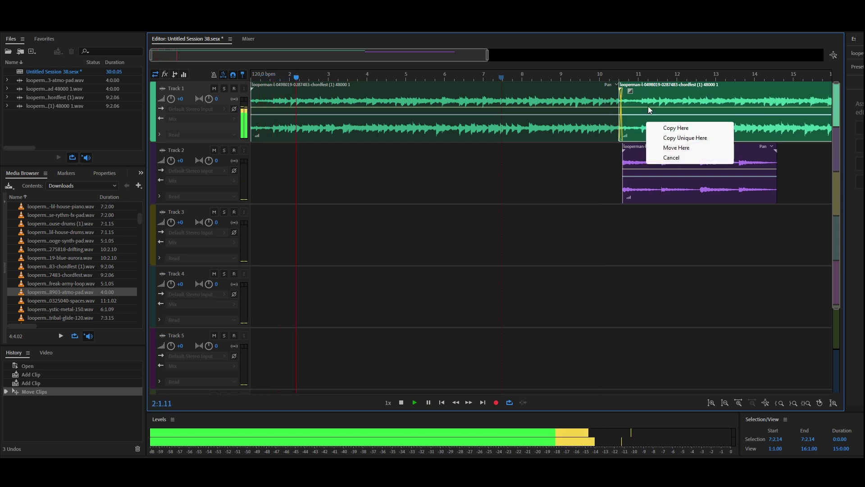
{"action": "right_click", "coordinate": [646, 90]}
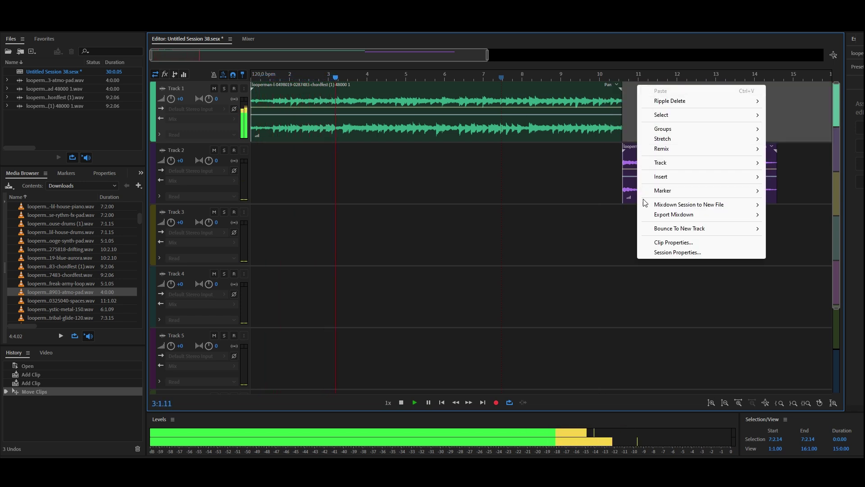
{"action": "left_click", "coordinate": [588, 186]}
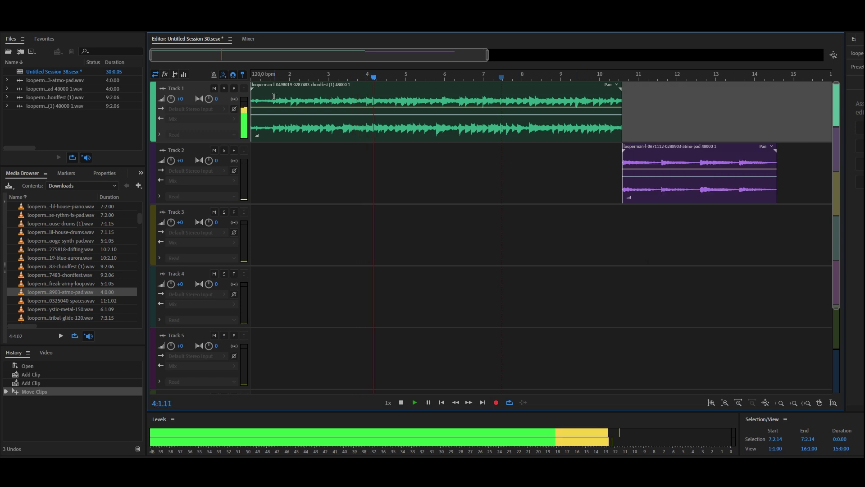
- Copy the chordfest clip on Track 1 so the duplicate starts directly at the end of the original
{"action": "left_click_drag", "start_coordinate": [284, 92], "coordinate": [652, 143]}
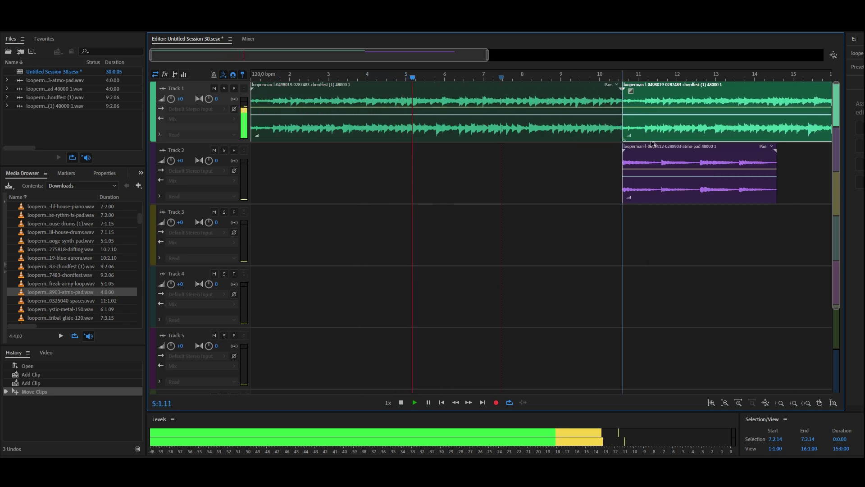
{"action": "left_click", "coordinate": [671, 146]}
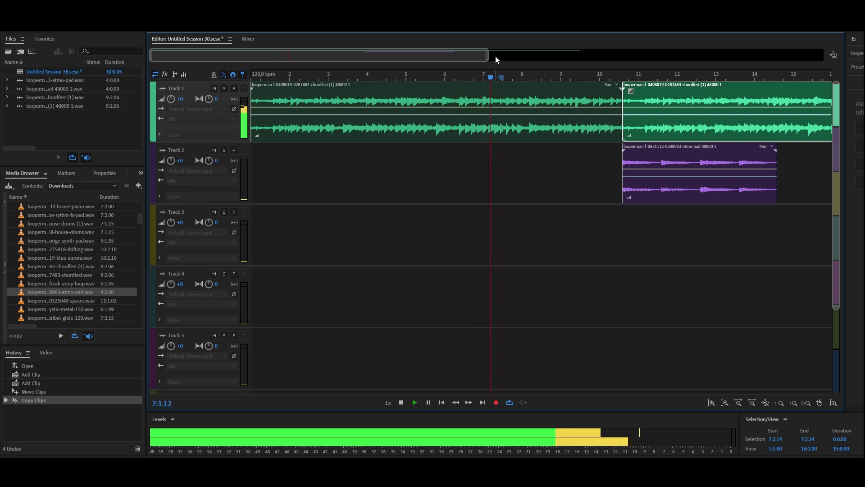
- Stretch the atmo-pad clip on Track 2 to 120% and play it together with the chordfest clips
{"action": "left_click_drag", "start_coordinate": [488, 55], "coordinate": [711, 92]}
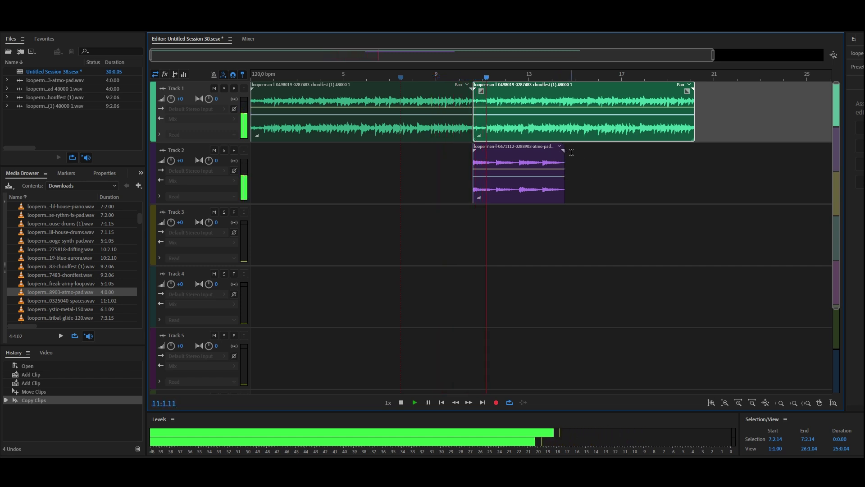
{"action": "mouse_move", "coordinate": [564, 153]}
{"action": "left_mouse_down"}
{"action": "mouse_move", "coordinate": [577, 163]}
{"action": "mouse_move", "coordinate": [694, 172]}
{"action": "mouse_move", "coordinate": [580, 158]}
{"action": "left_mouse_up"}
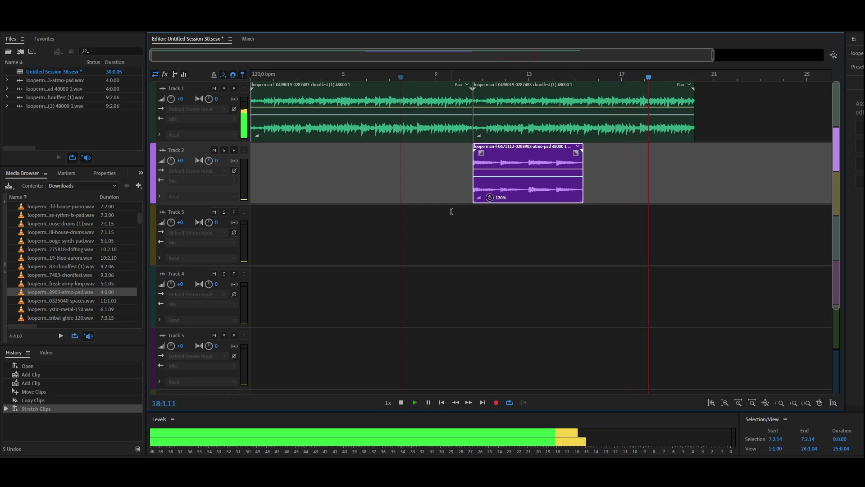
{"action": "left_click_drag", "start_coordinate": [444, 212], "coordinate": [436, 212]}
{"action": "left_click", "coordinate": [407, 235]}
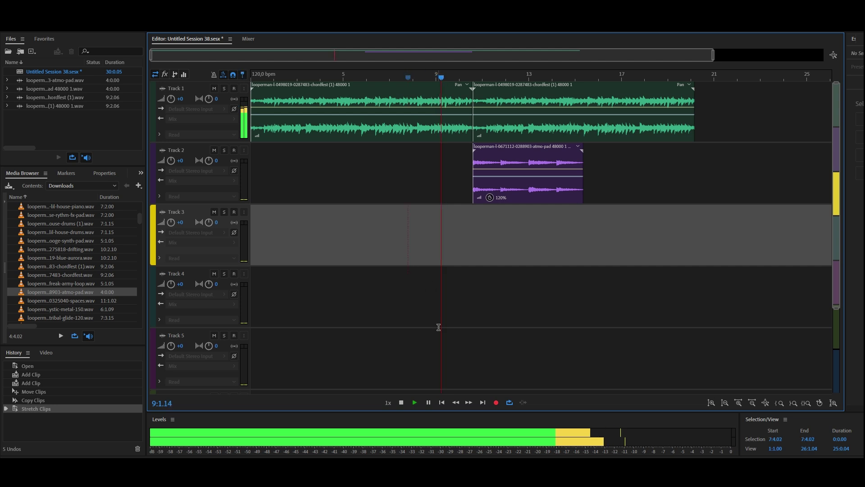
{"action": "left_click", "coordinate": [401, 402]}
{"action": "left_click", "coordinate": [415, 402]}
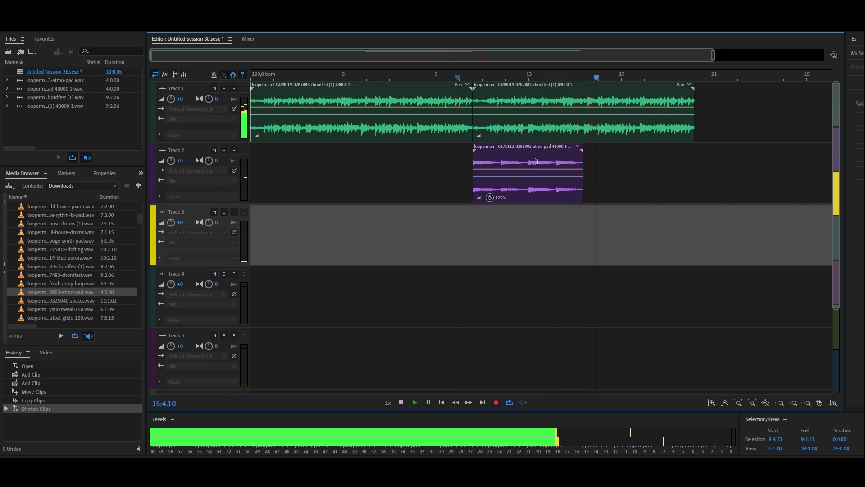
- Delete the stretched atmo-pad clip from Track 2
{"action": "left_click", "coordinate": [537, 161]}
{"action": "key", "text": "Delete"}
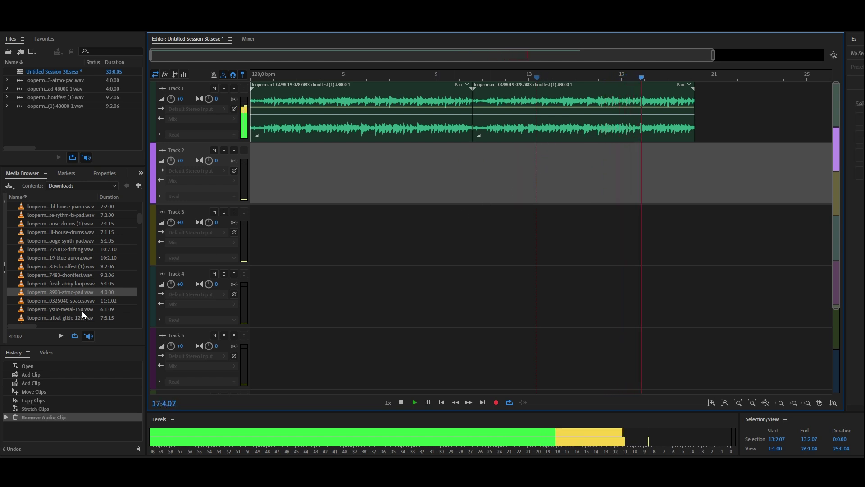
- Audition the spaces loop and insert it at the start of Track 2 as a sample-rate-converted copy
{"action": "left_click", "coordinate": [99, 301]}
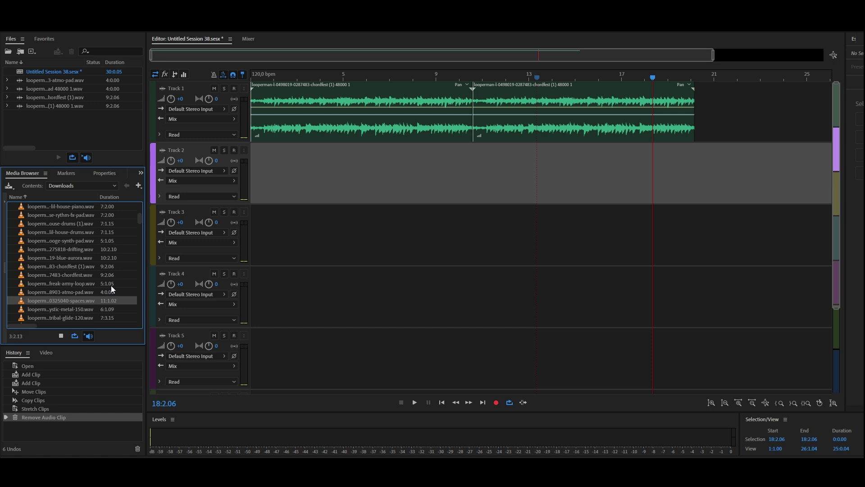
{"action": "left_click_drag", "start_coordinate": [79, 304], "coordinate": [214, 187]}
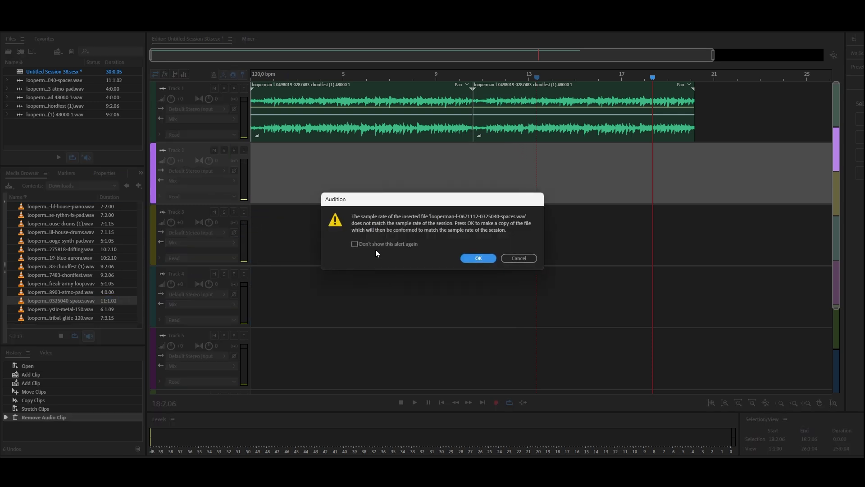
{"action": "left_click", "coordinate": [471, 256]}
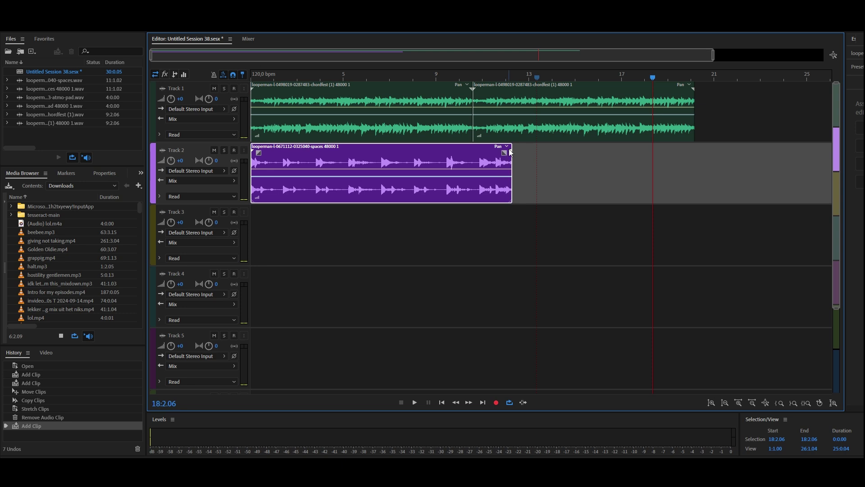
- Stretch the spaces clip on Track 2 to 85% so it ends with the first chordfest clip, and play the session from the start
{"action": "left_click_drag", "start_coordinate": [512, 153], "coordinate": [471, 154]}
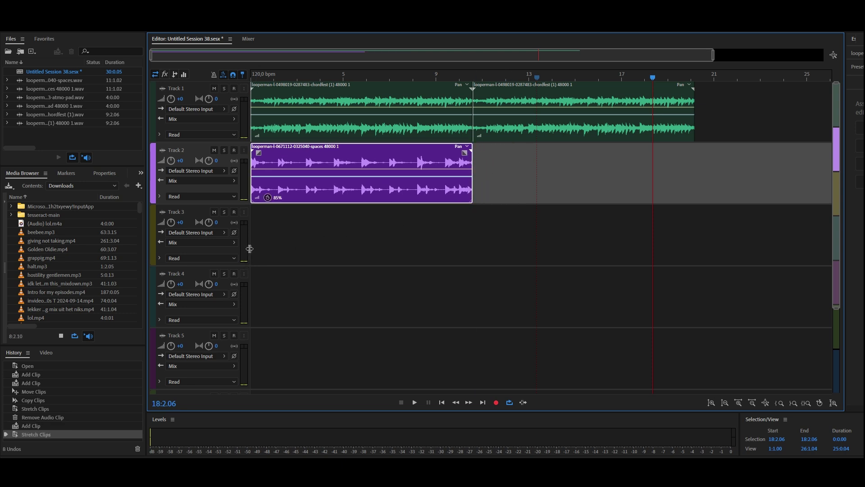
{"action": "left_click", "coordinate": [253, 248]}
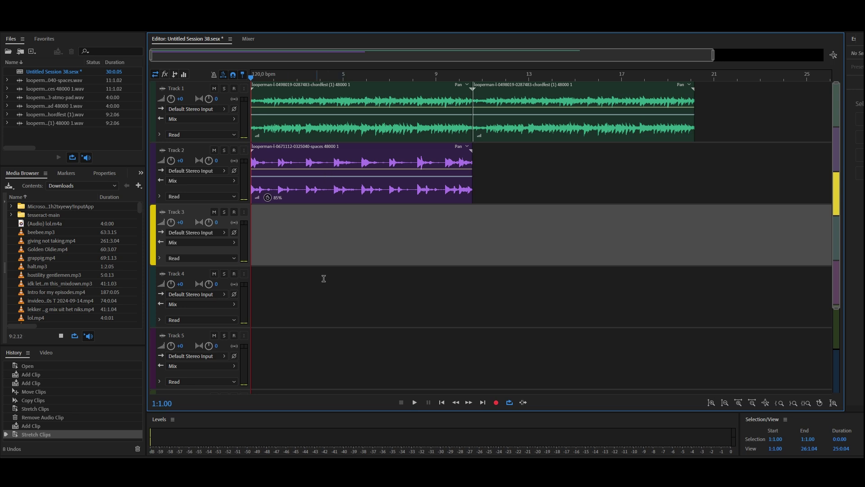
{"action": "left_click", "coordinate": [415, 402]}
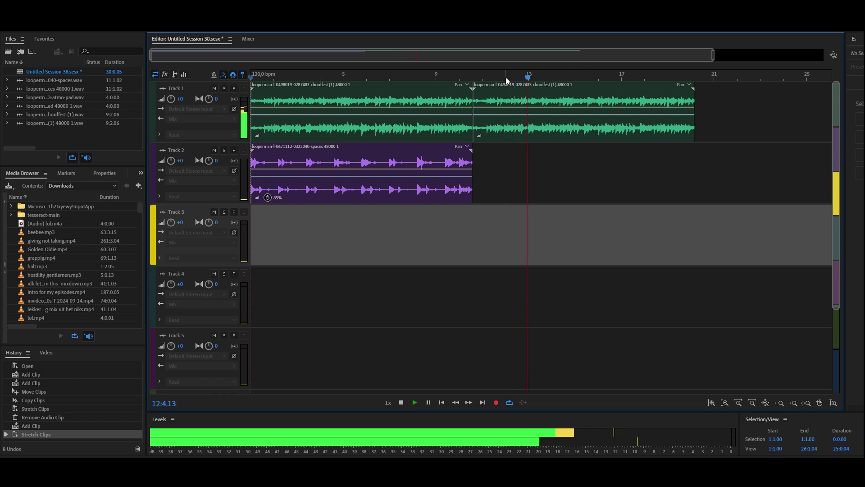
{"action": "left_click", "coordinate": [485, 89]}
{"action": "left_click_drag", "start_coordinate": [484, 89], "coordinate": [474, 228]}
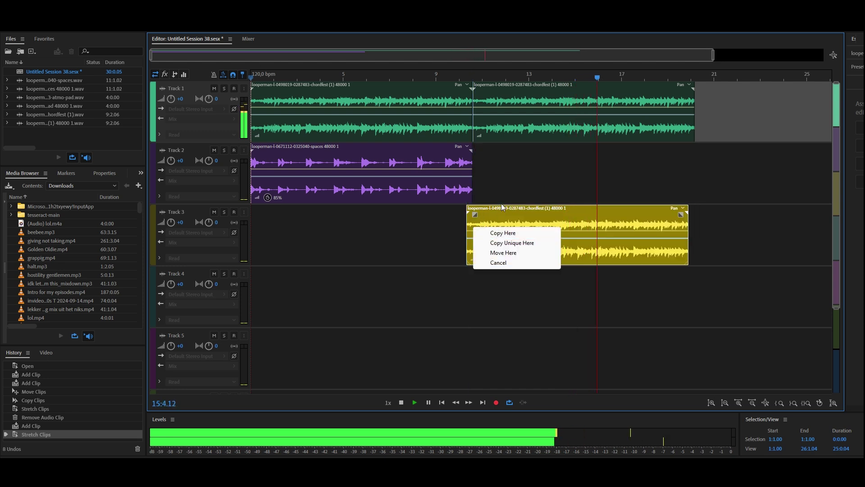
{"action": "right_click", "coordinate": [496, 206]}
{"action": "left_click", "coordinate": [495, 156]}
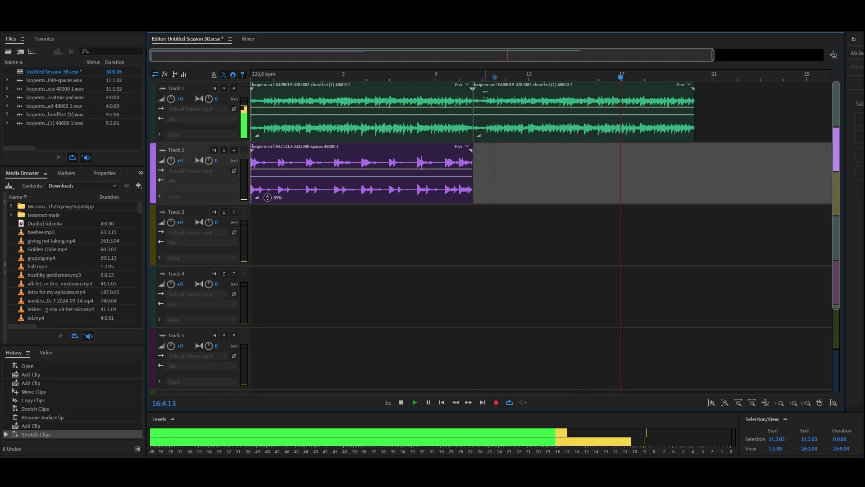
- Copy the second chordfest clip from Track 1 to Track 3, aligned with the start of the clip it duplicates
{"action": "left_click_drag", "start_coordinate": [484, 90], "coordinate": [478, 230]}
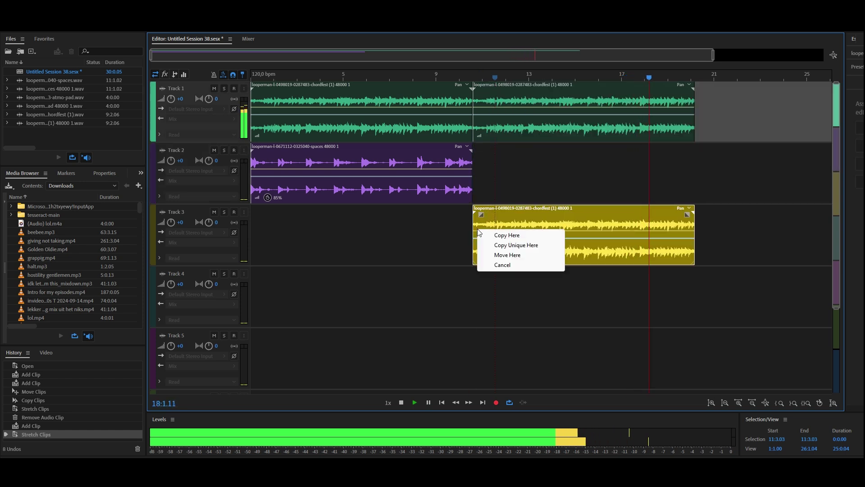
{"action": "left_click", "coordinate": [525, 245]}
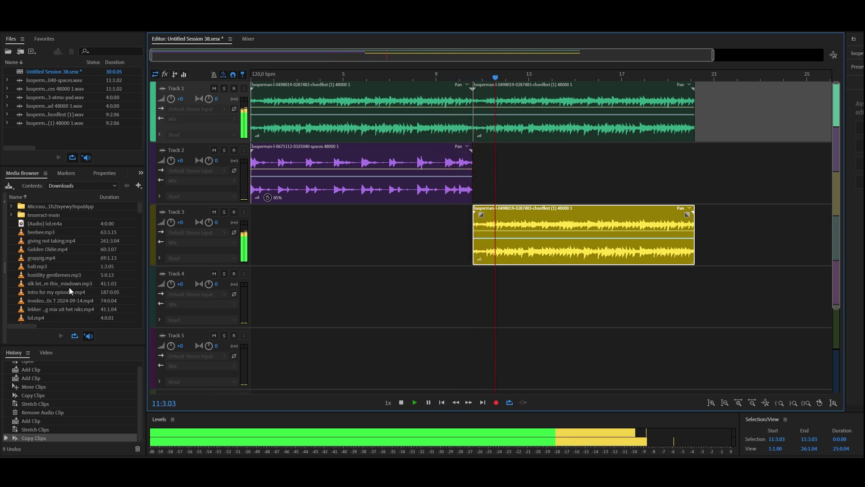
- Audition the Downloads loops one after another, from ahh-girls-ii down to disco-beat-1983
{"action": "scroll", "coordinate": [69, 287], "scroll_direction": "down", "scroll_amount": 3}
{"action": "scroll", "coordinate": [81, 284], "scroll_direction": "down", "scroll_amount": 1}
{"action": "scroll", "coordinate": [107, 298], "scroll_direction": "down", "scroll_amount": 5}
{"action": "scroll", "coordinate": [104, 286], "scroll_direction": "down", "scroll_amount": 5}
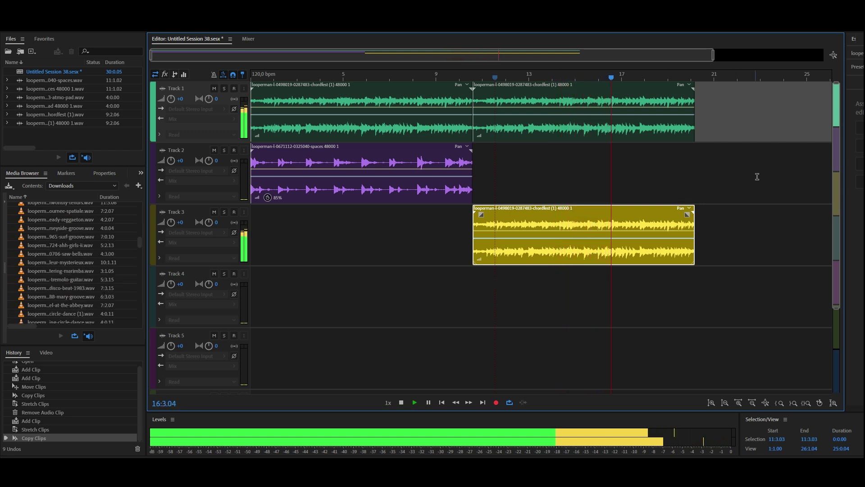
{"action": "left_click", "coordinate": [696, 180]}
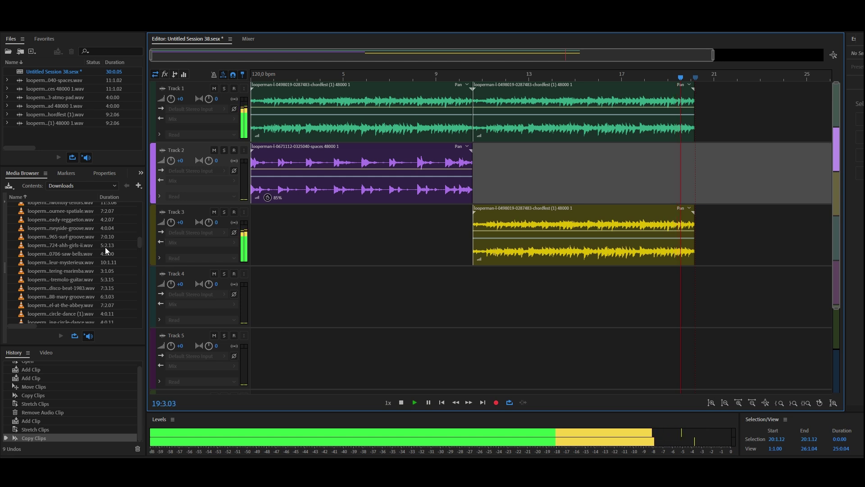
{"action": "left_click", "coordinate": [55, 242]}
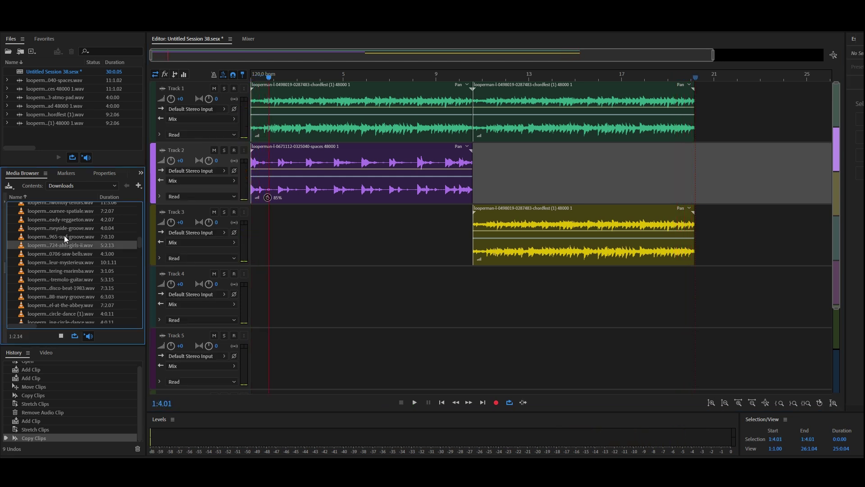
{"action": "key", "text": "Down"}
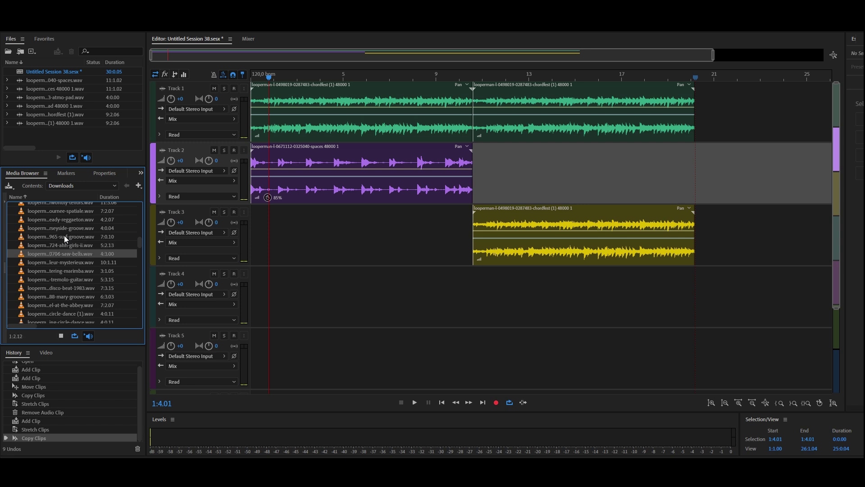
{"action": "key", "text": "Down"}
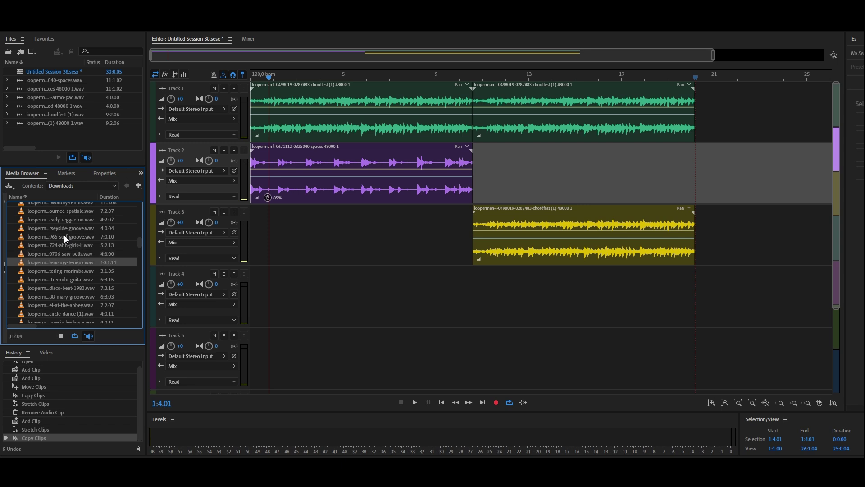
{"action": "key", "text": "Down"}
{"action": "key", "text": "Down"}
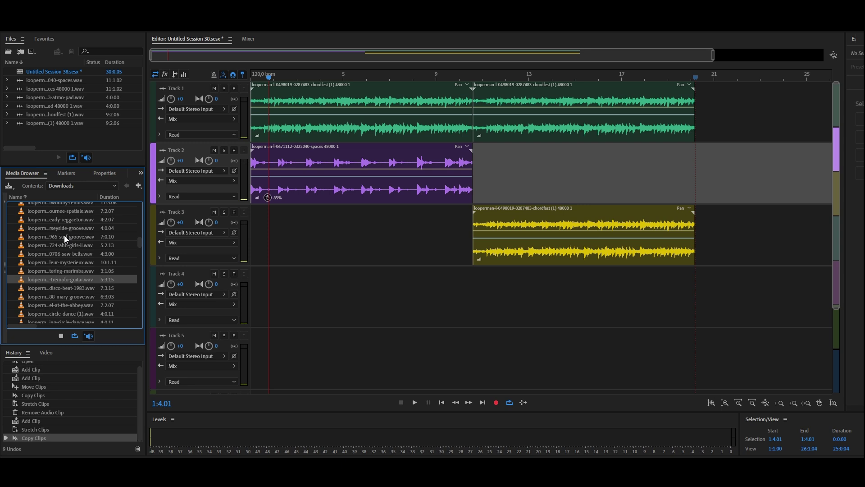
{"action": "key", "text": "Down"}
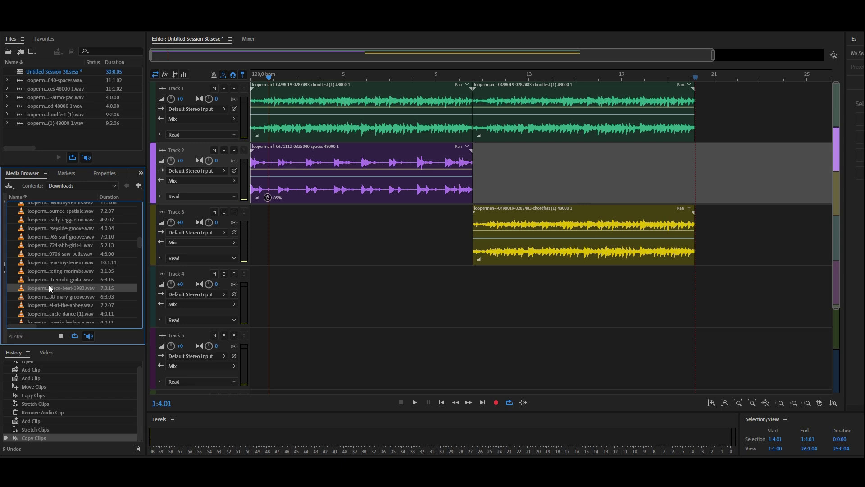
- Insert the disco-beat-1983 loop at the start of Track 4 as a sample-rate-converted copy, and audition the mary-groove loop
{"action": "left_click_drag", "start_coordinate": [43, 288], "coordinate": [244, 314]}
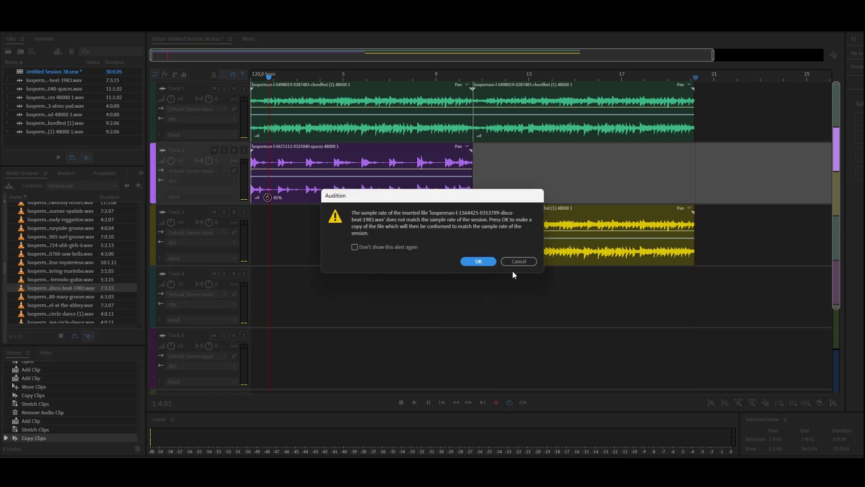
{"action": "left_click", "coordinate": [478, 261]}
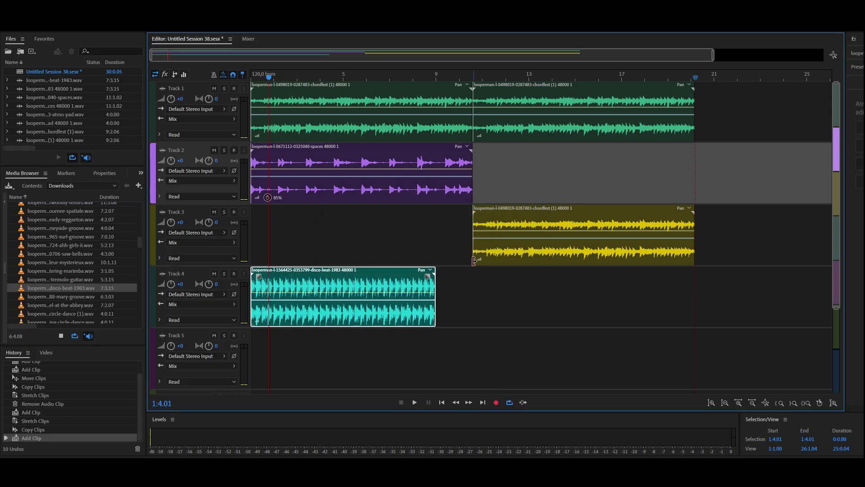
{"action": "left_click", "coordinate": [68, 298]}
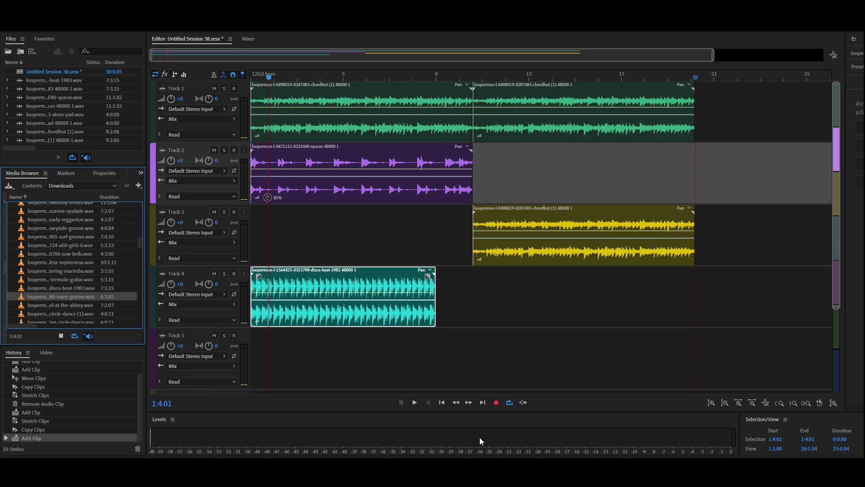
- Play the session from the start with Track 4 muted, and unmute the track during playback
{"action": "left_click", "coordinate": [443, 402]}
{"action": "left_click", "coordinate": [214, 274]}
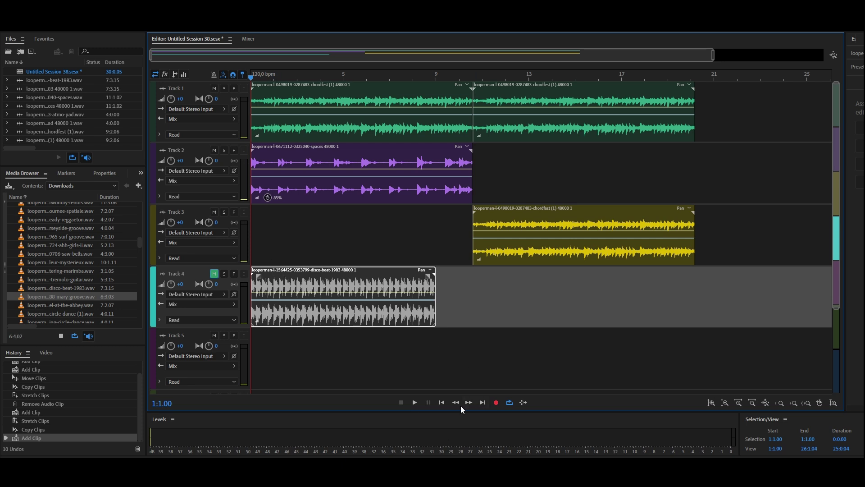
{"action": "left_click", "coordinate": [415, 402]}
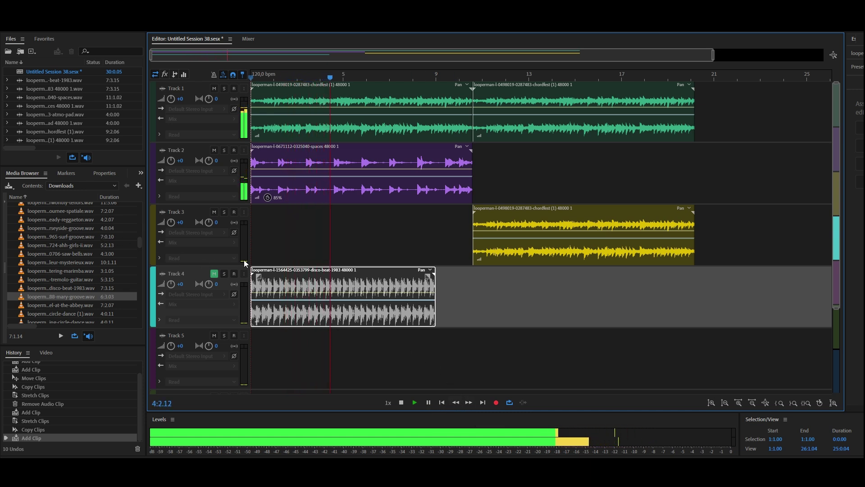
{"action": "left_click", "coordinate": [215, 274]}
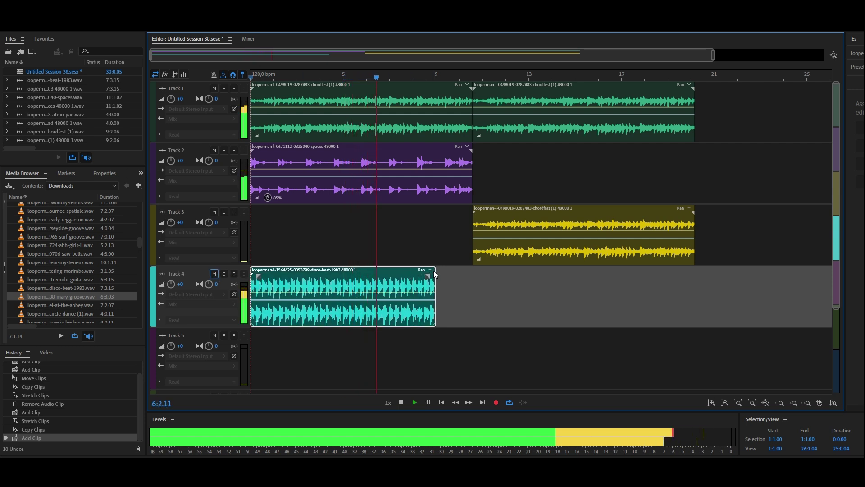
- Stretch the disco-beat clip on Track 4 to 120% so it ends with the first chordfest clip
{"action": "left_click_drag", "start_coordinate": [433, 276], "coordinate": [471, 288]}
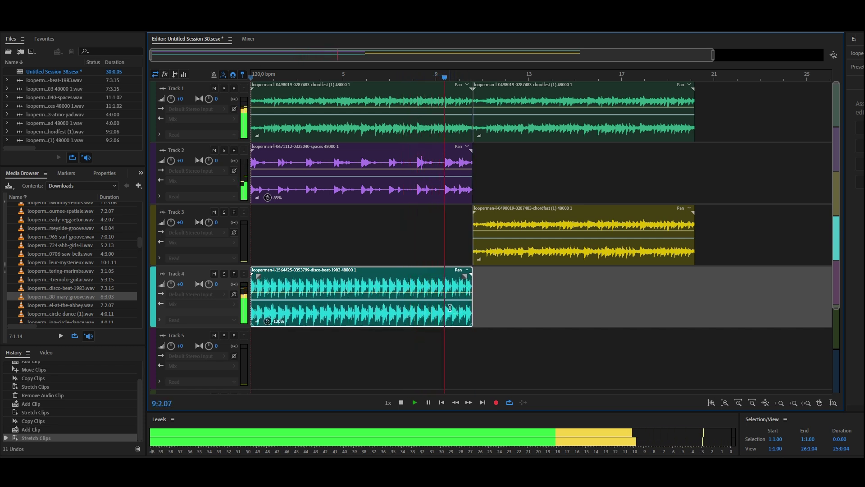
{"action": "left_click", "coordinate": [415, 297]}
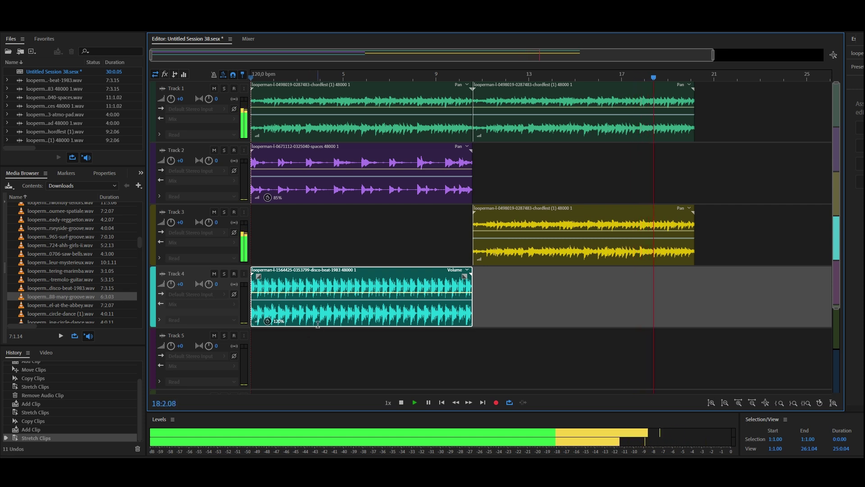
- Move the disco-beat clip slightly later on Track 4 and stretch it to 115% so it ends with the spaces clip
{"action": "left_click_drag", "start_coordinate": [336, 295], "coordinate": [345, 295]}
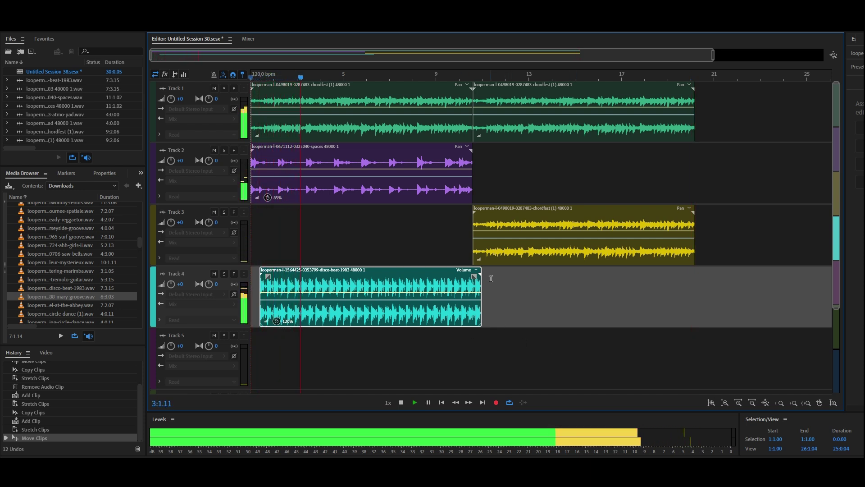
{"action": "left_click_drag", "start_coordinate": [482, 277], "coordinate": [472, 276]}
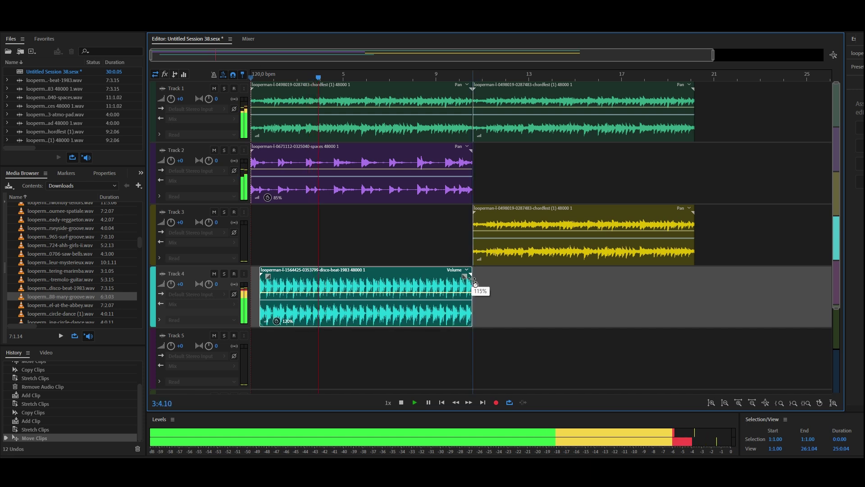
{"action": "left_click", "coordinate": [511, 310]}
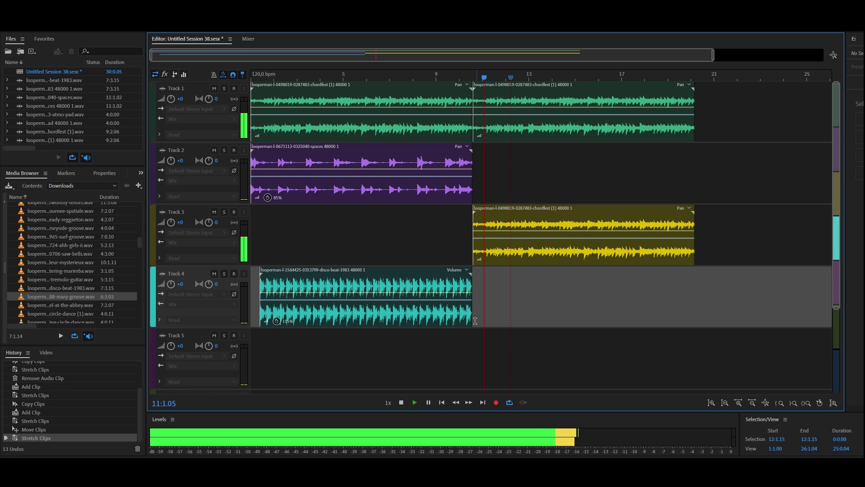
- Delete the disco-beat clip from Track 4
{"action": "left_click", "coordinate": [416, 282]}
{"action": "key", "text": "Delete"}
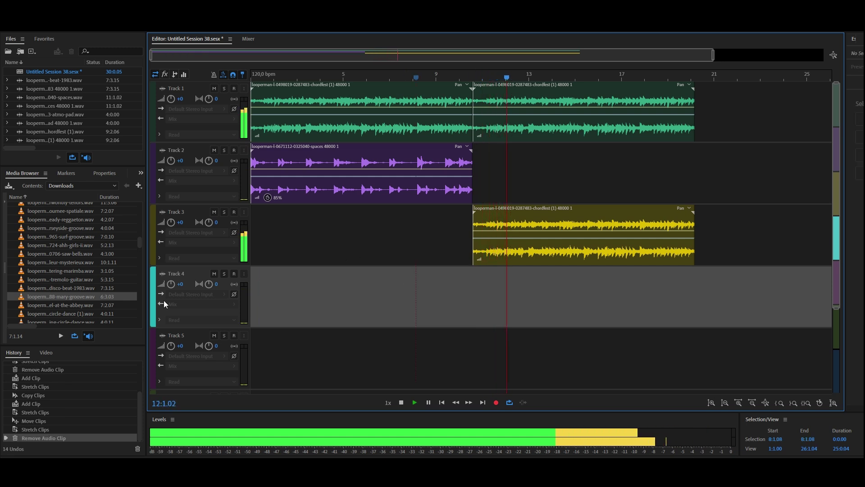
- Audition more Downloads loops, from the abbey loop through both circle-dance files to sine-plucks
{"action": "left_click", "coordinate": [82, 303]}
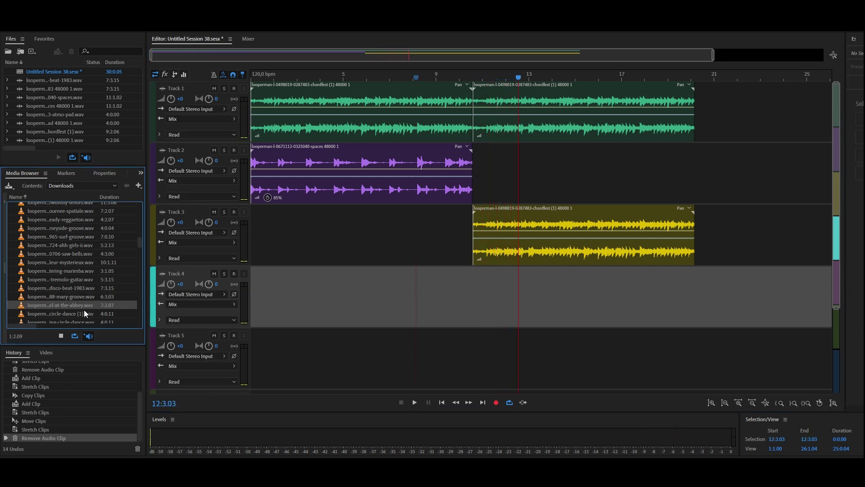
{"action": "left_click", "coordinate": [84, 315]}
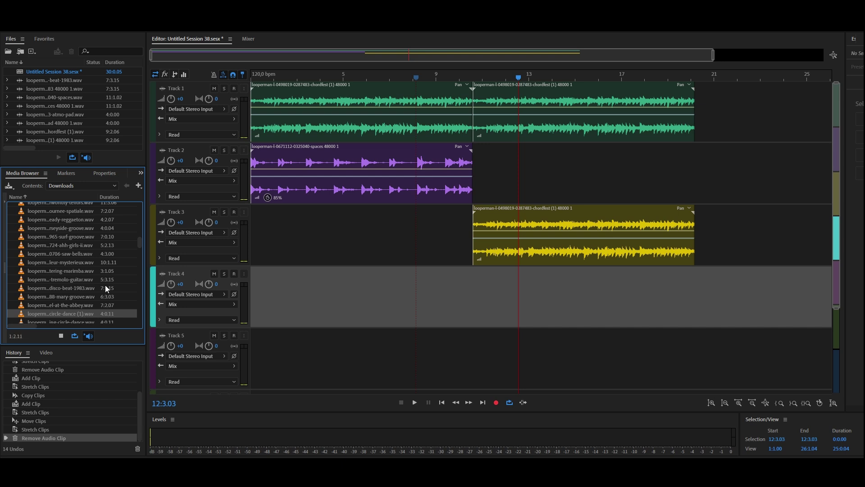
{"action": "scroll", "coordinate": [105, 285], "scroll_direction": "down", "scroll_amount": 2}
{"action": "scroll", "coordinate": [105, 285], "scroll_direction": "down", "scroll_amount": 3}
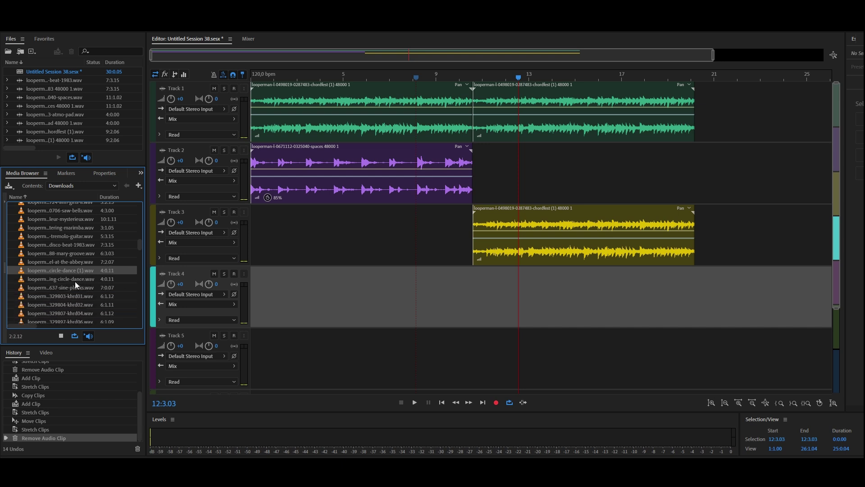
{"action": "left_click", "coordinate": [75, 281]}
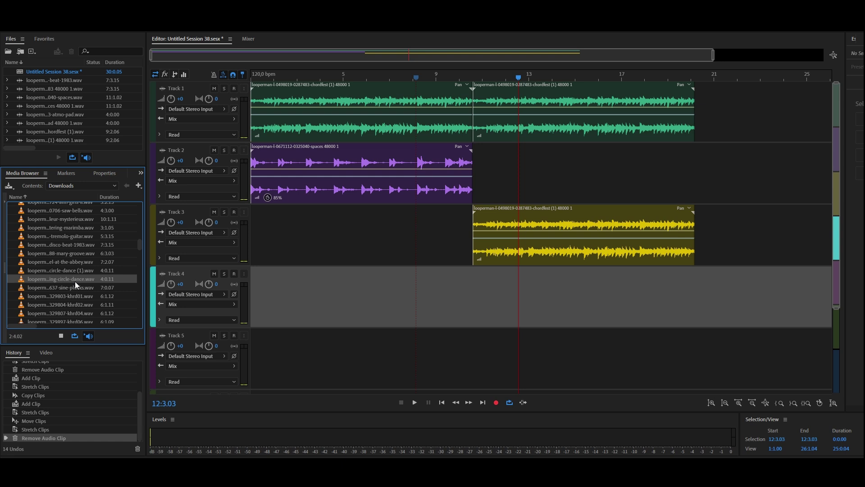
{"action": "key", "text": "Down"}
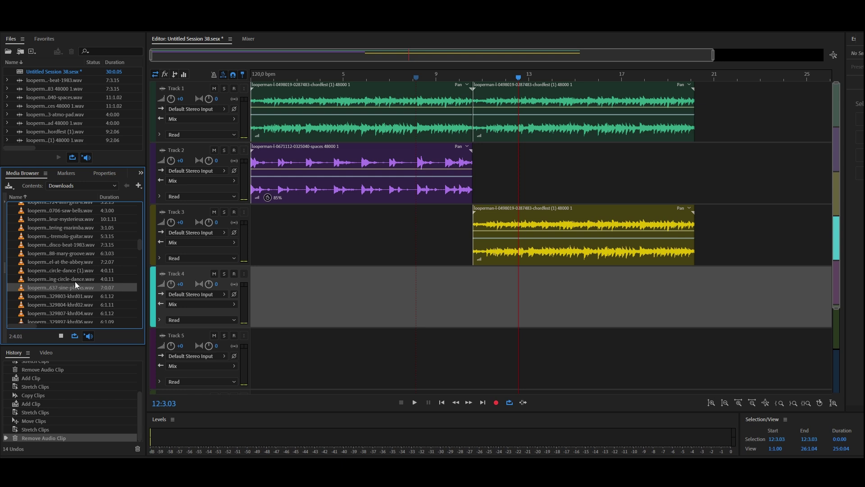
{"action": "scroll", "coordinate": [77, 285], "scroll_direction": "down", "scroll_amount": 1}
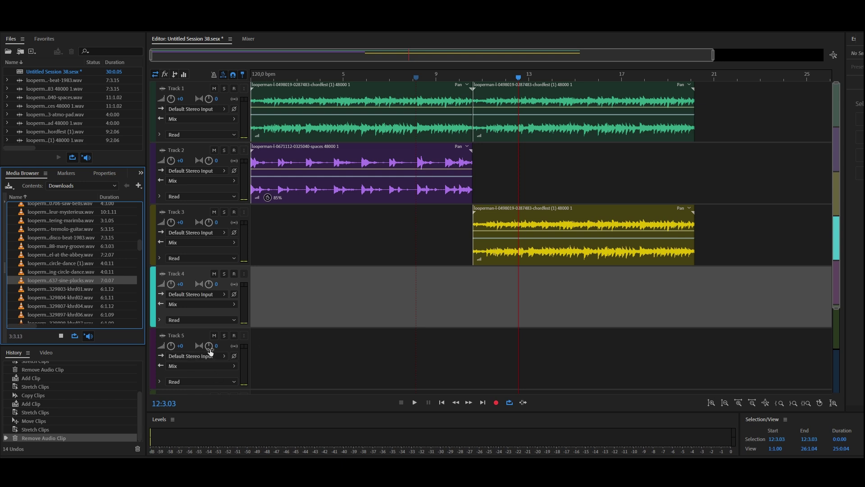
- Play the session from the start to hear the chordfest and spaces clips together
{"action": "left_click_drag", "start_coordinate": [251, 341], "coordinate": [250, 345]}
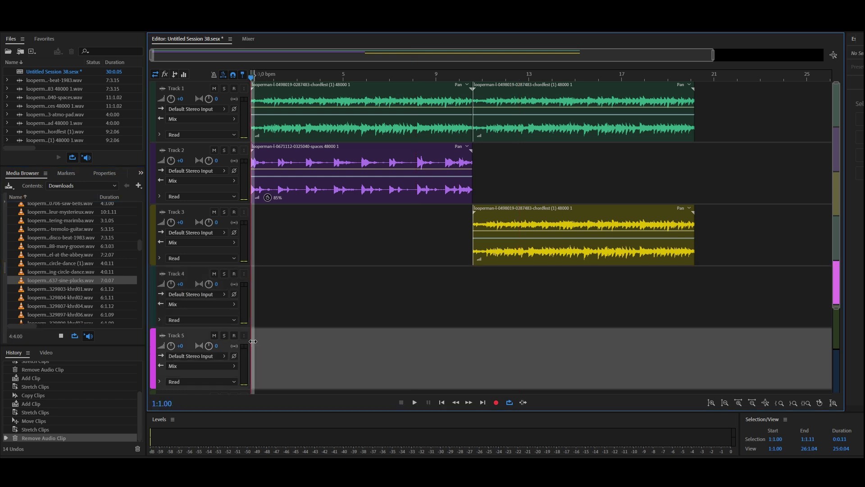
{"action": "left_click", "coordinate": [255, 318]}
{"action": "left_click", "coordinate": [267, 316]}
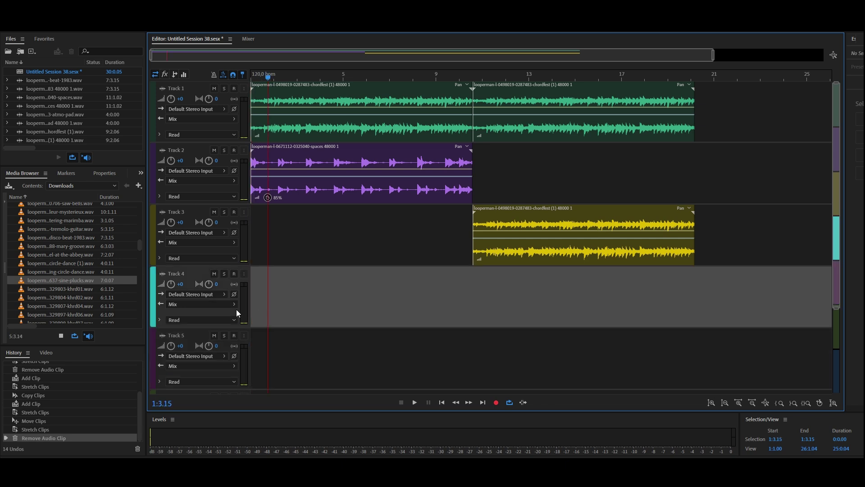
{"action": "left_click", "coordinate": [414, 402]}
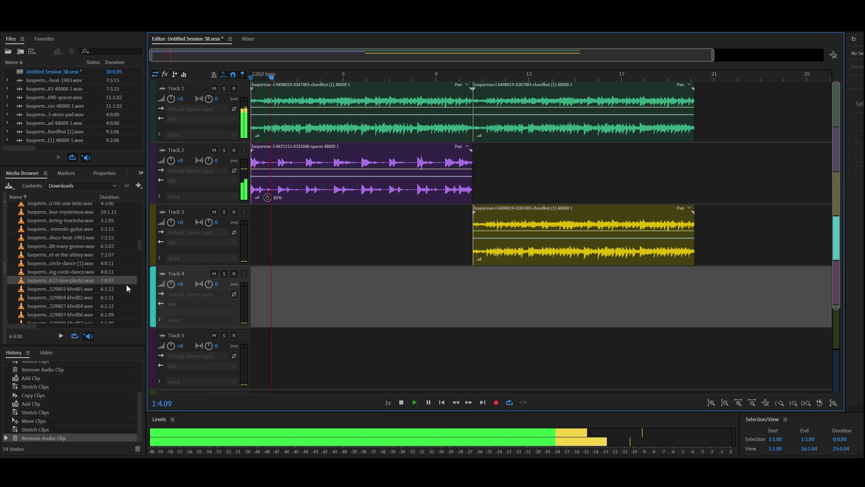
- Add the sine-plucks loop to Track 4 below the second chordfest clip, accept the sample-rate conversion, and stretch it to 135%
{"action": "left_click_drag", "start_coordinate": [56, 284], "coordinate": [473, 281]}
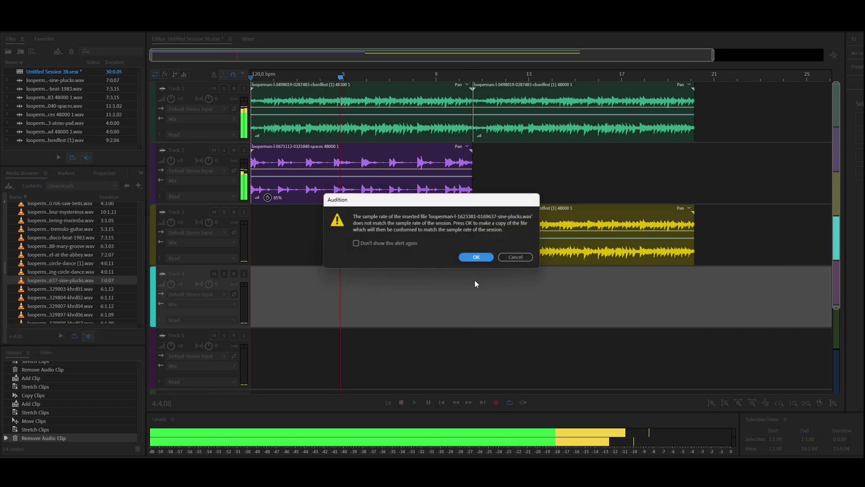
{"action": "left_click", "coordinate": [475, 256]}
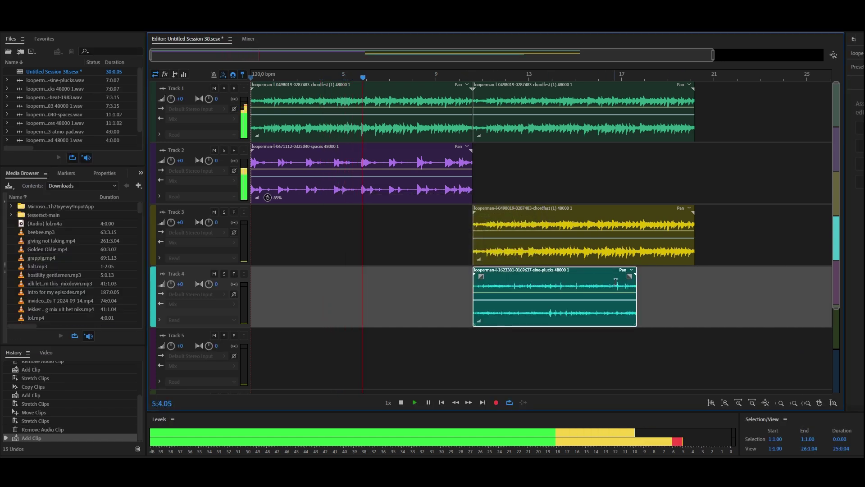
{"action": "left_click_drag", "start_coordinate": [636, 282], "coordinate": [695, 283]}
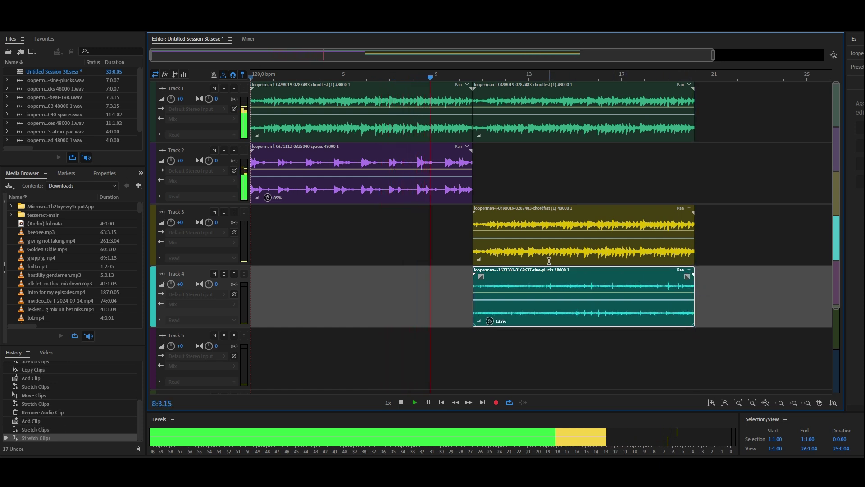
- Move the sine-plucks clip along Track 4 so it starts right where the second chordfest clip ends
{"action": "left_click_drag", "start_coordinate": [536, 273], "coordinate": [751, 298]}
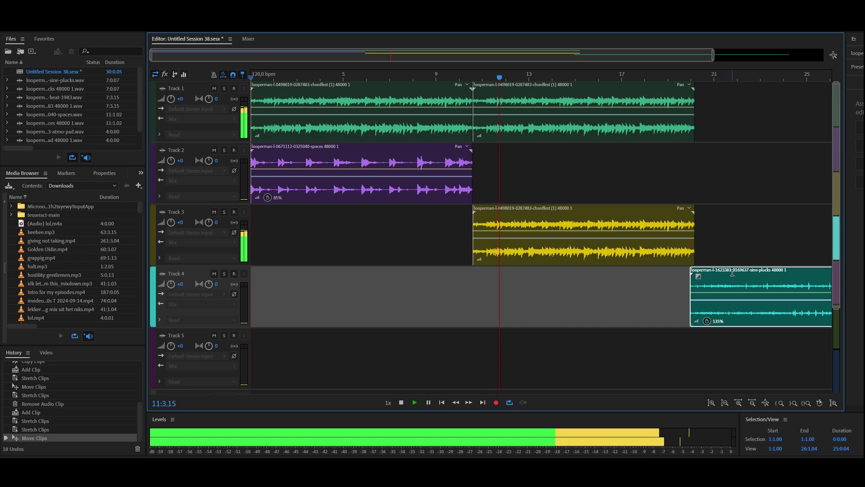
{"action": "mouse_move", "coordinate": [731, 272]}
{"action": "left_mouse_down"}
{"action": "mouse_move", "coordinate": [745, 272]}
{"action": "mouse_move", "coordinate": [736, 272]}
{"action": "left_mouse_up"}
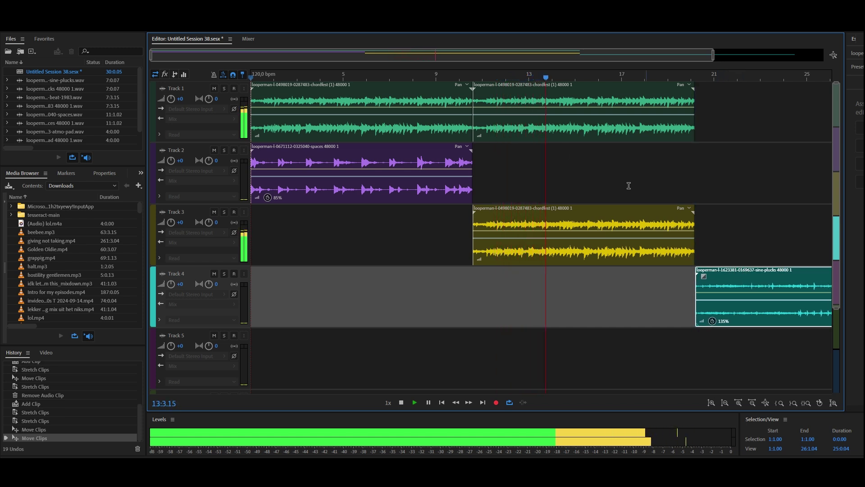
{"action": "left_click_drag", "start_coordinate": [505, 85], "coordinate": [722, 117]}
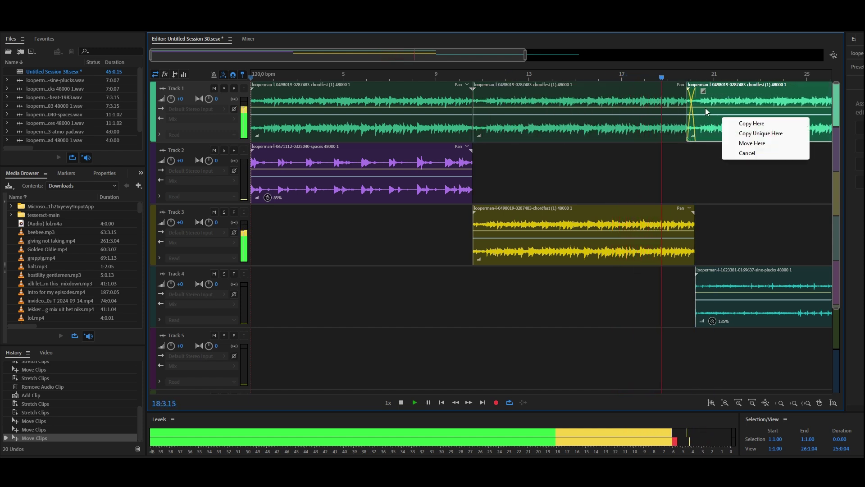
{"action": "right_click", "coordinate": [709, 86]}
{"action": "left_click", "coordinate": [674, 195]}
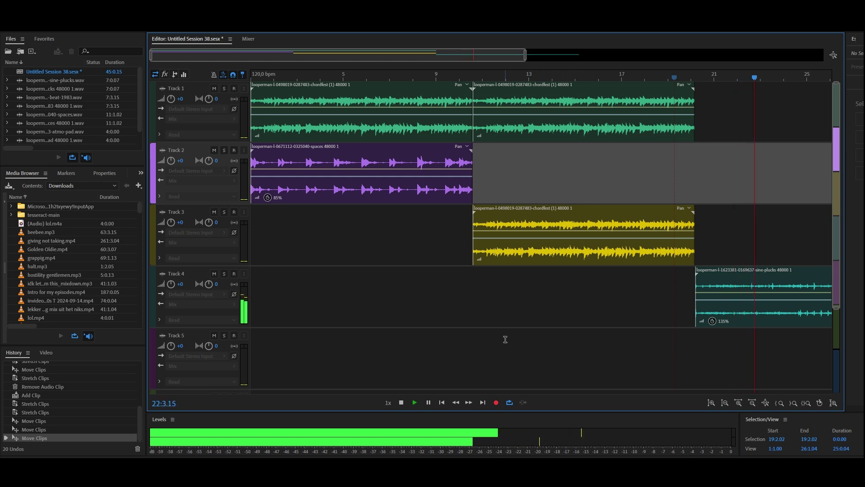
{"action": "left_click", "coordinate": [502, 321]}
{"action": "left_click", "coordinate": [403, 401]}
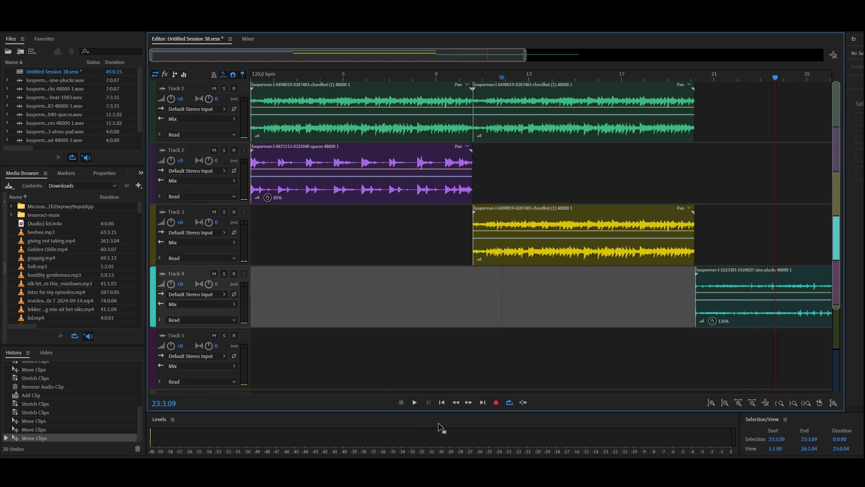
{"action": "left_click", "coordinate": [414, 402]}
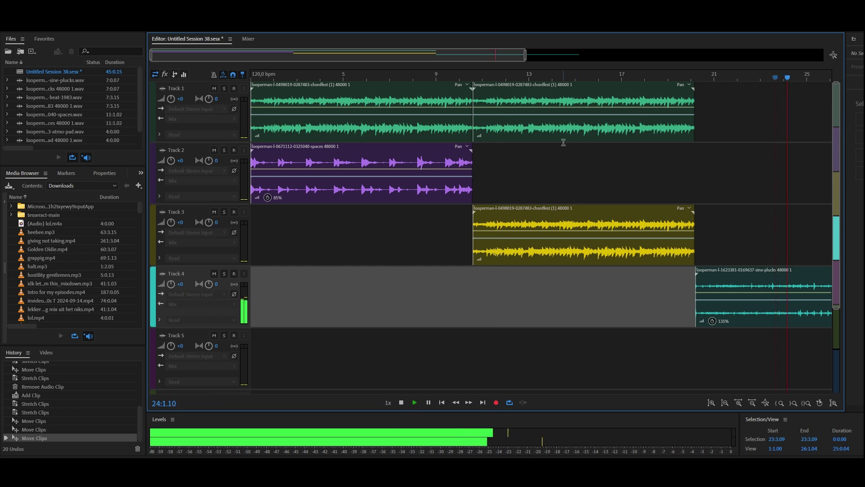
{"action": "left_click_drag", "start_coordinate": [500, 90], "coordinate": [720, 137]}
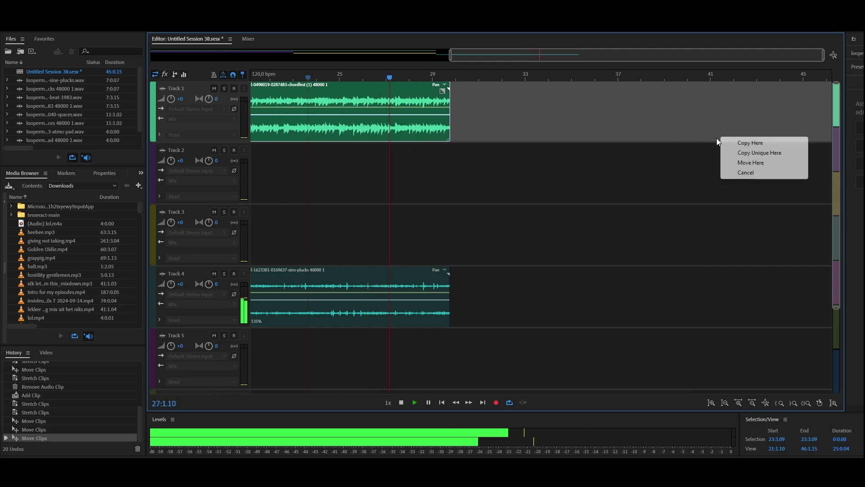
{"action": "left_click", "coordinate": [527, 50]}
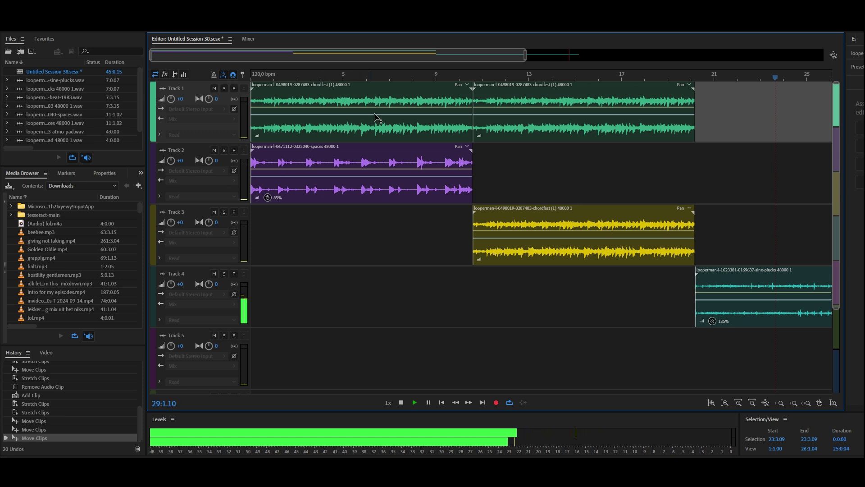
- Move the chordfest clip on Track 3 so it lines up with the sine-plucks clip below it
{"action": "left_click_drag", "start_coordinate": [520, 55], "coordinate": [822, 111]}
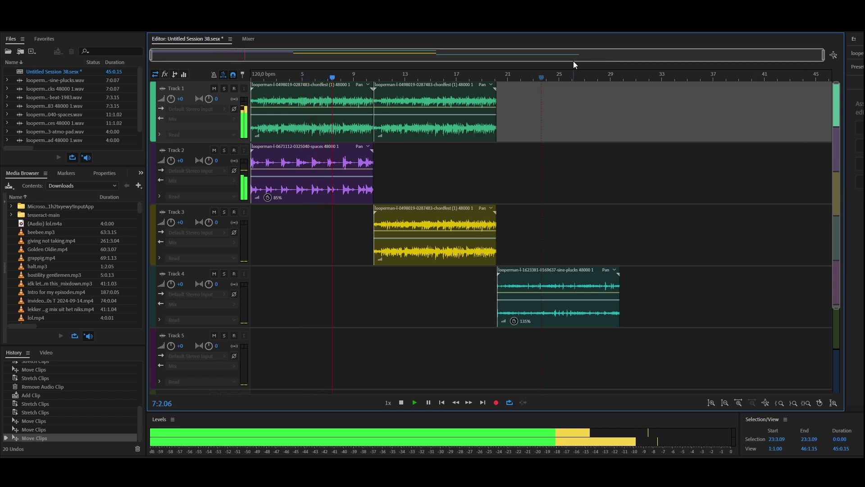
{"action": "left_click_drag", "start_coordinate": [396, 211], "coordinate": [512, 218]}
- Copy the spaces clip twice along Track 2, end to end, so the last copy sits above the sine-plucks clip
{"action": "left_click_drag", "start_coordinate": [266, 149], "coordinate": [382, 172]}
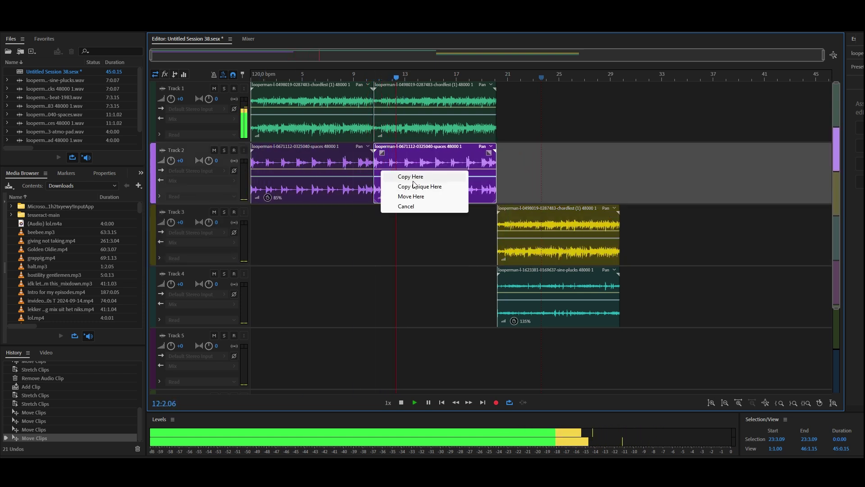
{"action": "left_click", "coordinate": [414, 179]}
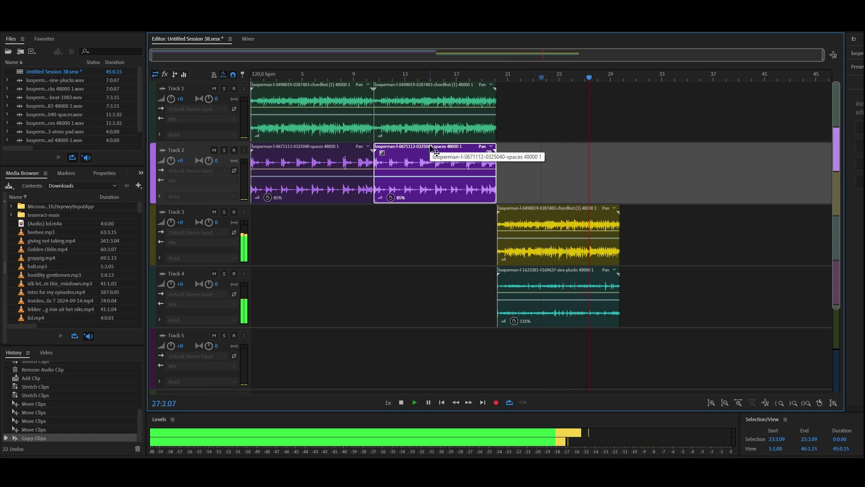
{"action": "left_click_drag", "start_coordinate": [436, 153], "coordinate": [553, 159]}
{"action": "left_click", "coordinate": [581, 166]}
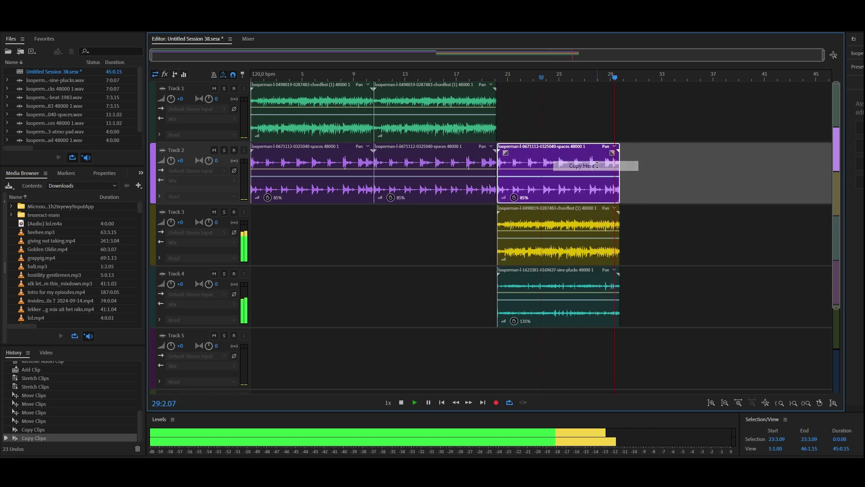
- Delete the chordfest clip from Track 3
{"action": "left_click", "coordinate": [586, 236]}
{"action": "key", "text": "Delete"}
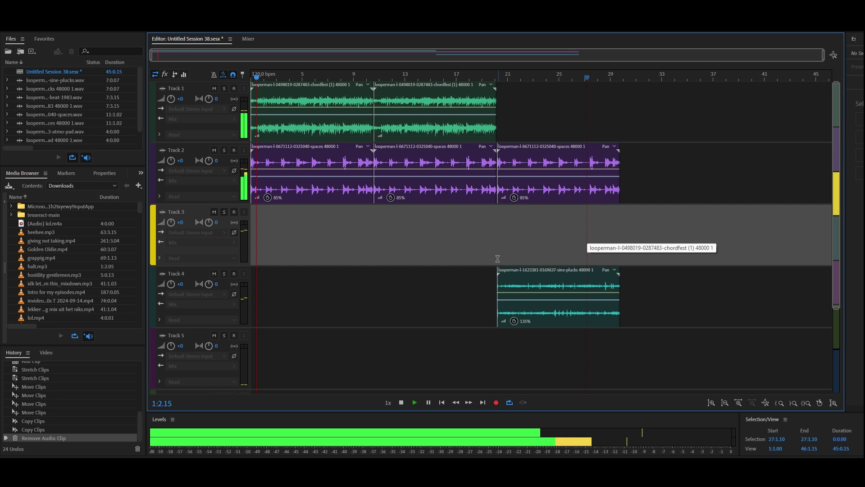
- Play from about bar 18 through the change to sine-plucks, and select the range from the last clip's end back to 1:1.00
{"action": "left_click", "coordinate": [475, 351]}
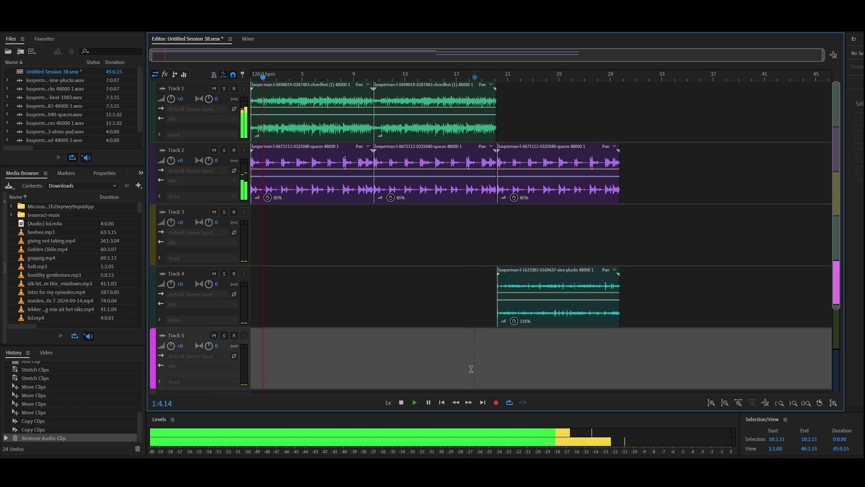
{"action": "left_click", "coordinate": [401, 402]}
{"action": "left_click", "coordinate": [414, 402]}
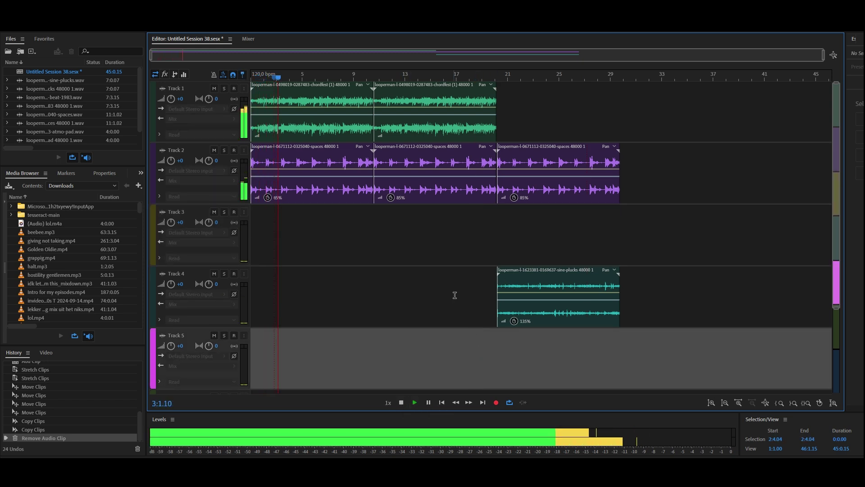
{"action": "left_click", "coordinate": [401, 402]}
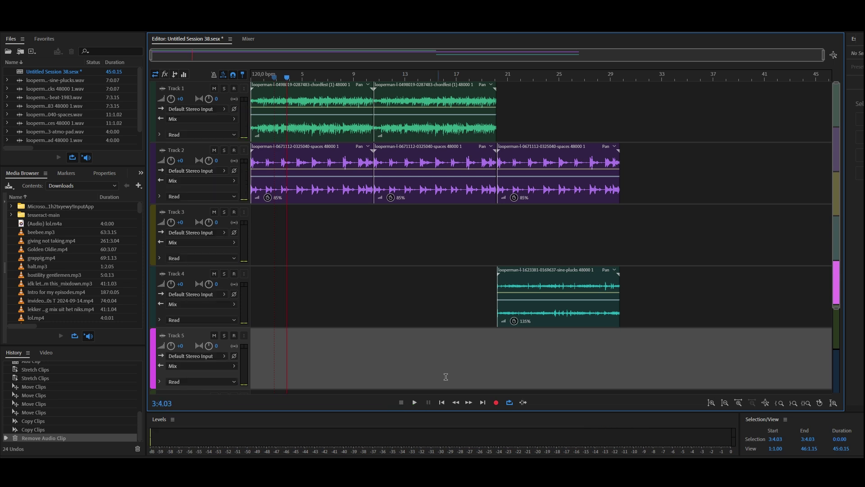
{"action": "left_click", "coordinate": [473, 260]}
{"action": "left_click", "coordinate": [415, 402]}
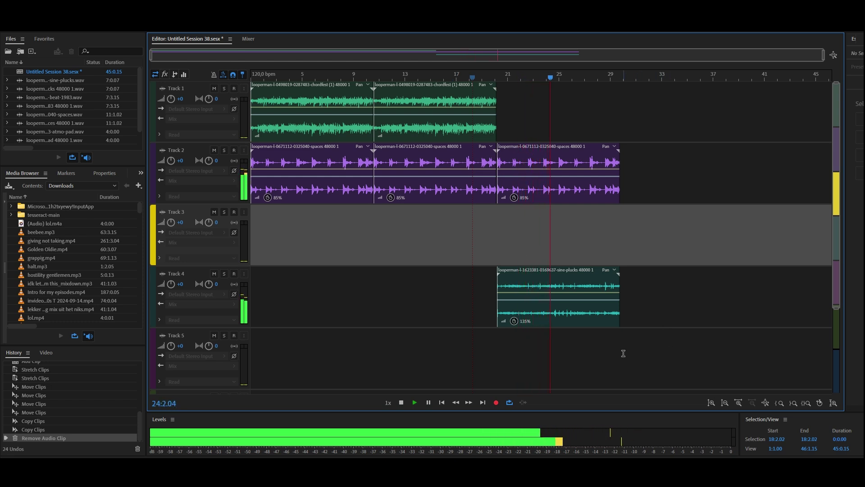
{"action": "left_click_drag", "start_coordinate": [620, 350], "coordinate": [138, 348]}
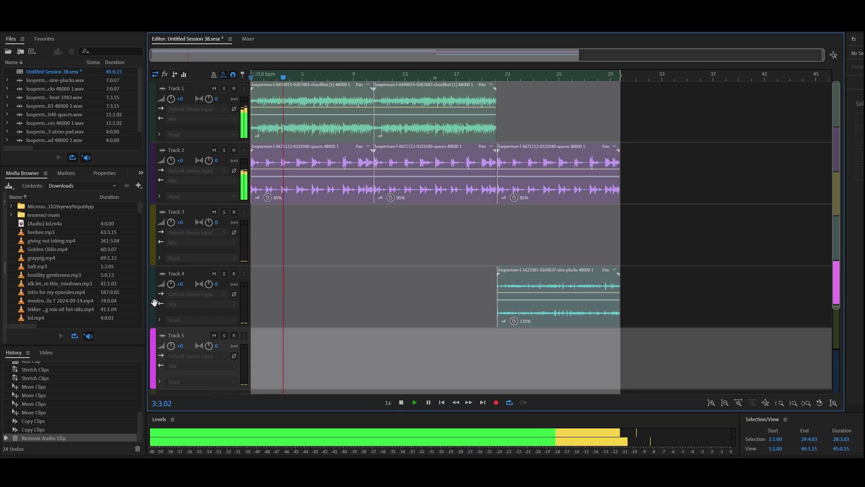
- Browse and audition the Downloads loops down to the old-school-bangin-beat-90-bpm file
{"action": "left_click", "coordinate": [118, 290]}
{"action": "key", "text": "Down"}
{"action": "key", "text": "Down"}
{"action": "key", "text": "Down"}
{"action": "key", "text": "Down"}
{"action": "key", "text": "Down"}
{"action": "key", "text": "Down"}
{"action": "key", "text": "Down"}
{"action": "key", "text": "Down"}
{"action": "key", "text": "Down"}
{"action": "key", "text": "Down"}
{"action": "key", "text": "Down"}
{"action": "key", "text": "Down"}
{"action": "key", "text": "Down"}
{"action": "key", "text": "Down"}
{"action": "key", "text": "Down"}
{"action": "key", "text": "Down"}
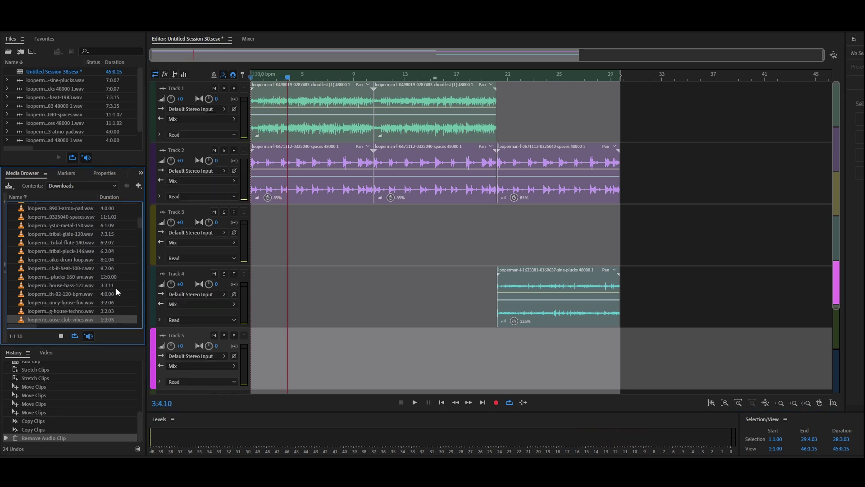
{"action": "key", "text": "Down"}
{"action": "key", "text": "Down"}
{"action": "key", "text": "Down"}
{"action": "key", "text": "Down"}
{"action": "key", "text": "Down"}
{"action": "key", "text": "Down"}
{"action": "key", "text": "Down"}
{"action": "key", "text": "Down"}
{"action": "key", "text": "Down"}
{"action": "key", "text": "Down"}
{"action": "key", "text": "Down"}
{"action": "key", "text": "Down"}
{"action": "key", "text": "Down"}
{"action": "key", "text": "Down"}
{"action": "key", "text": "Down"}
{"action": "key", "text": "Down"}
{"action": "key", "text": "Down"}
{"action": "key", "text": "Down"}
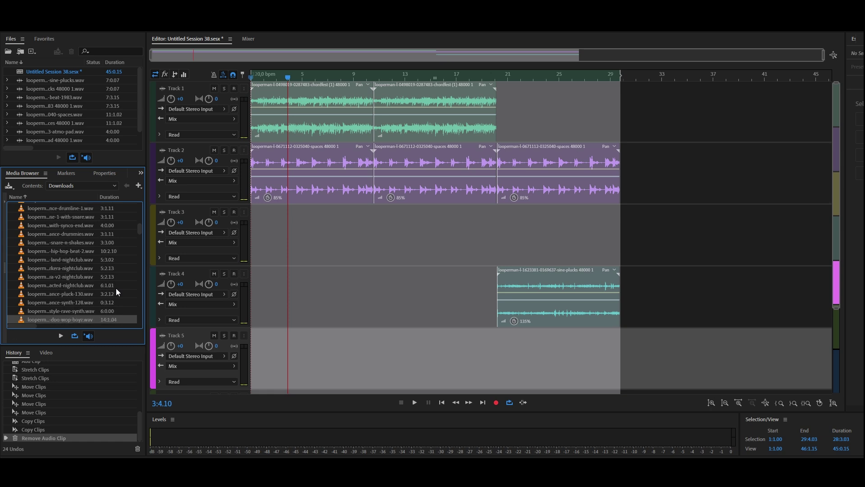
{"action": "key", "text": "Down"}
{"action": "key", "text": "Down"}
{"action": "key", "text": "Down"}
{"action": "key", "text": "Down"}
{"action": "key", "text": "Down"}
{"action": "key", "text": "Down"}
{"action": "key", "text": "Down"}
{"action": "key", "text": "Down"}
{"action": "key", "text": "Down"}
{"action": "key", "text": "Down"}
{"action": "key", "text": "Down"}
{"action": "key", "text": "Down"}
{"action": "key", "text": "Down"}
{"action": "key", "text": "Down"}
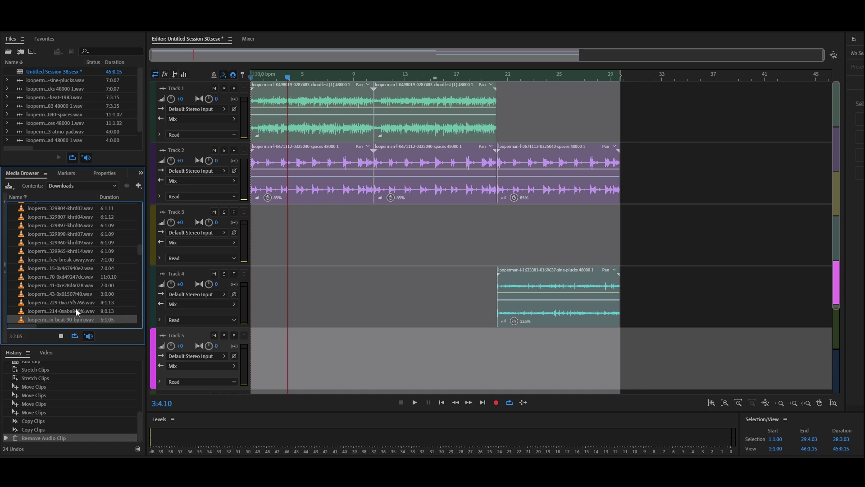
- Add the old-school-bangin-beat-90-bpm loop at the start of Track 5, accept the sample-rate conversion, and shorten it to half the spaces clip's length
{"action": "left_click_drag", "start_coordinate": [60, 320], "coordinate": [253, 332]}
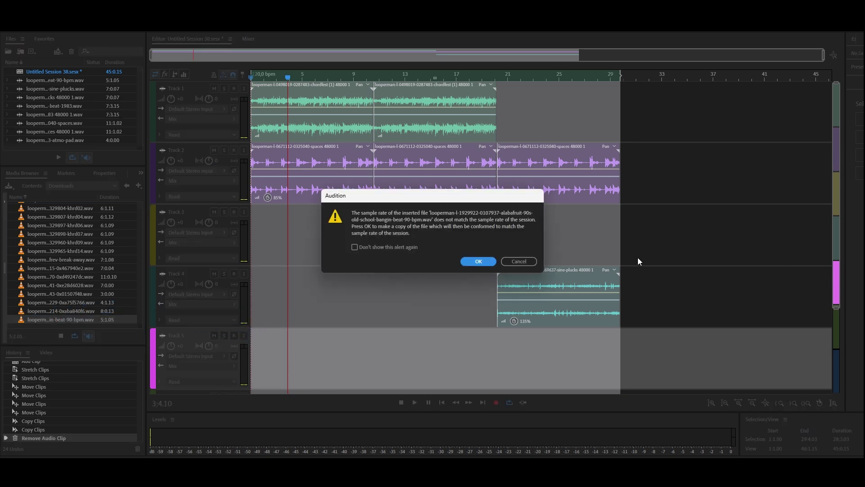
{"action": "left_click", "coordinate": [472, 262]}
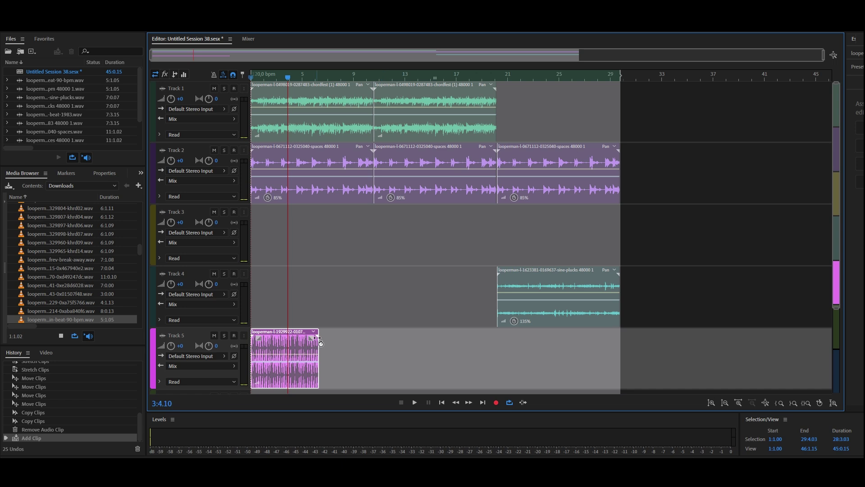
{"action": "left_click_drag", "start_coordinate": [317, 339], "coordinate": [306, 320]}
{"action": "left_click_drag", "start_coordinate": [305, 320], "coordinate": [309, 319]}
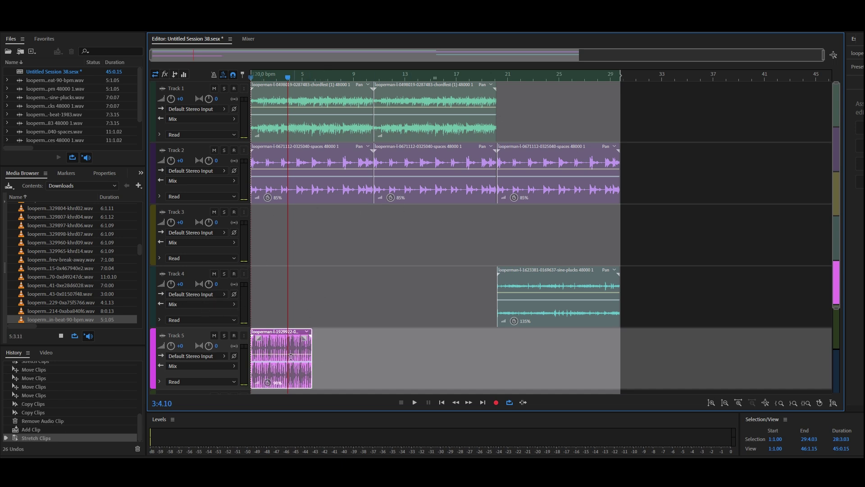
- Copy the bangin-beat clip directly after itself on Track 5 so the pair spans the first spaces clip
{"action": "left_click_drag", "start_coordinate": [265, 338], "coordinate": [326, 356]}
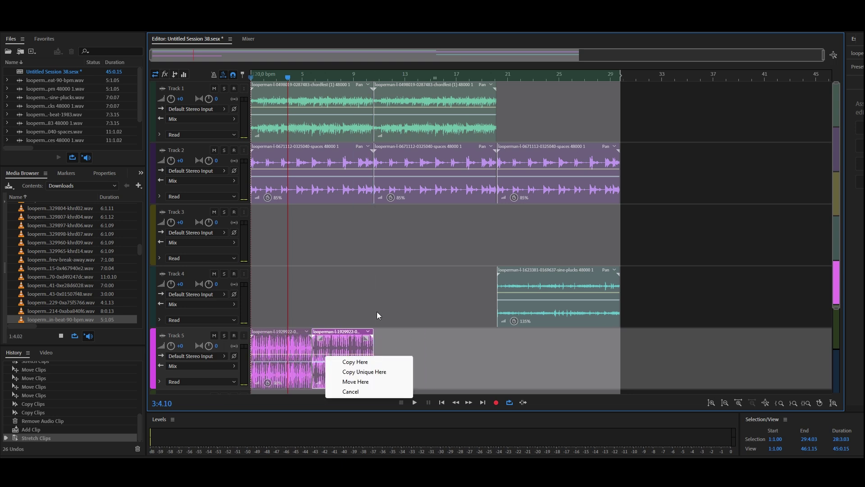
{"action": "left_click", "coordinate": [353, 363]}
- Clear the time selection and play the session from the start to hear the new beat with the other loops
{"action": "left_click", "coordinate": [253, 293]}
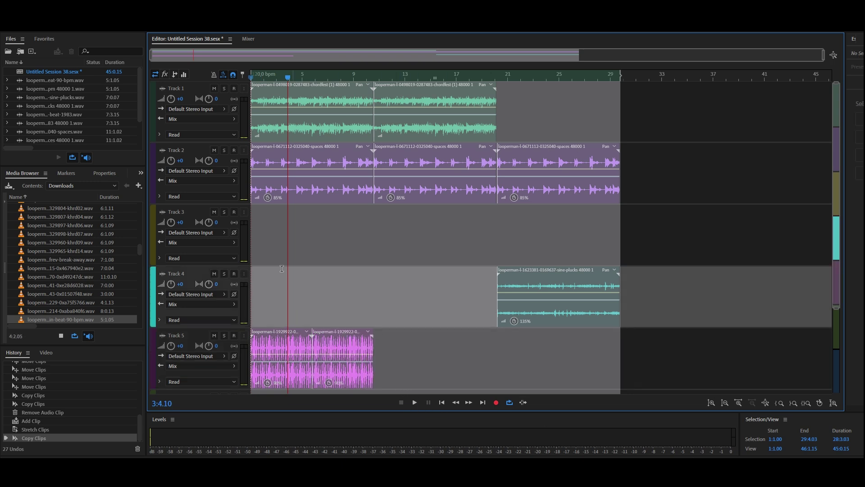
{"action": "left_click", "coordinate": [253, 295]}
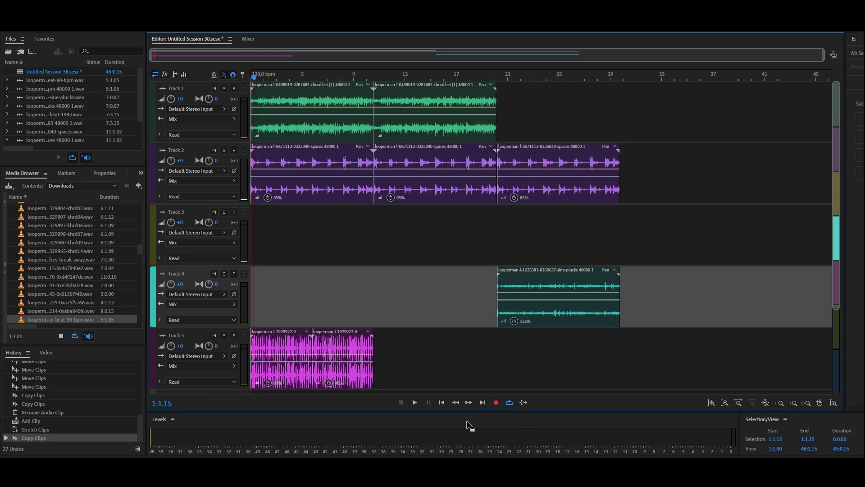
{"action": "left_click", "coordinate": [442, 403]}
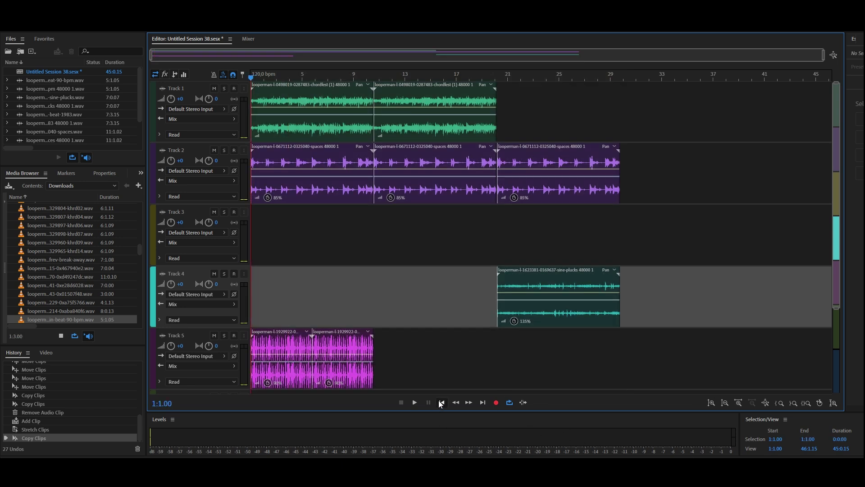
{"action": "left_click", "coordinate": [414, 402]}
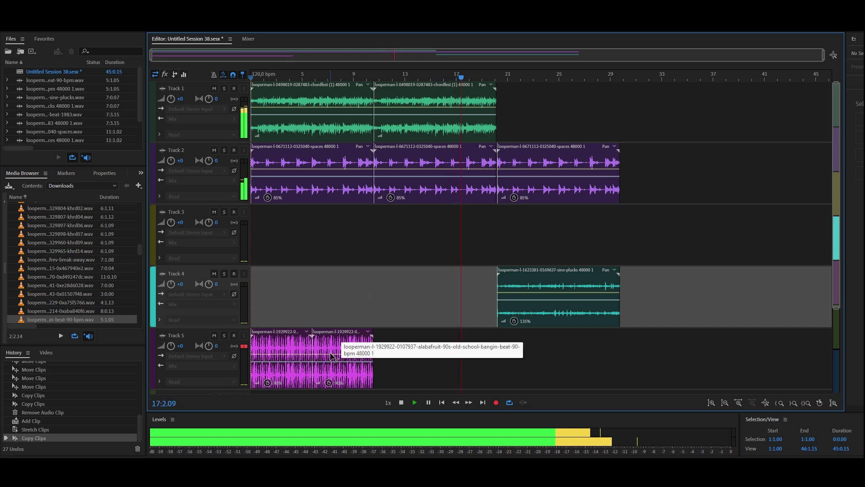
- Copy the bangin-beat clip to about bar 20 on Track 5, and copy it again so it starts with the sine-plucks clip
{"action": "left_click_drag", "start_coordinate": [326, 336], "coordinate": [507, 375]}
{"action": "left_click", "coordinate": [534, 380]}
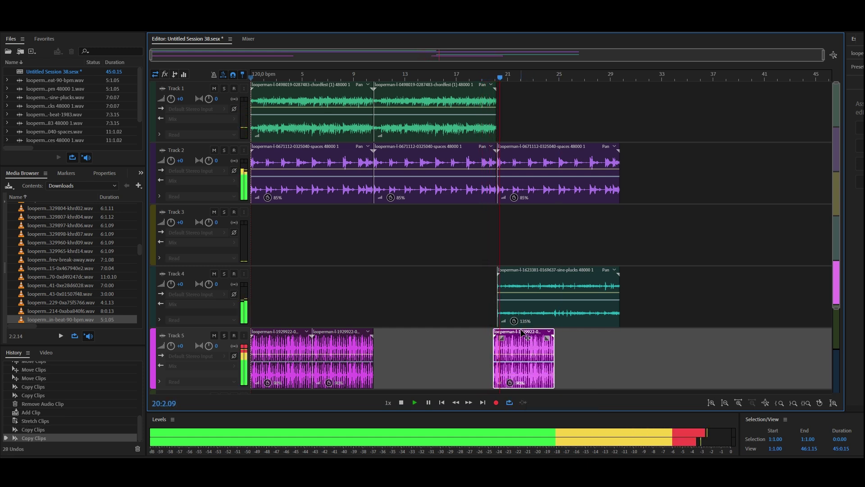
{"action": "left_click_drag", "start_coordinate": [511, 335], "coordinate": [517, 349]}
{"action": "left_click", "coordinate": [518, 350]}
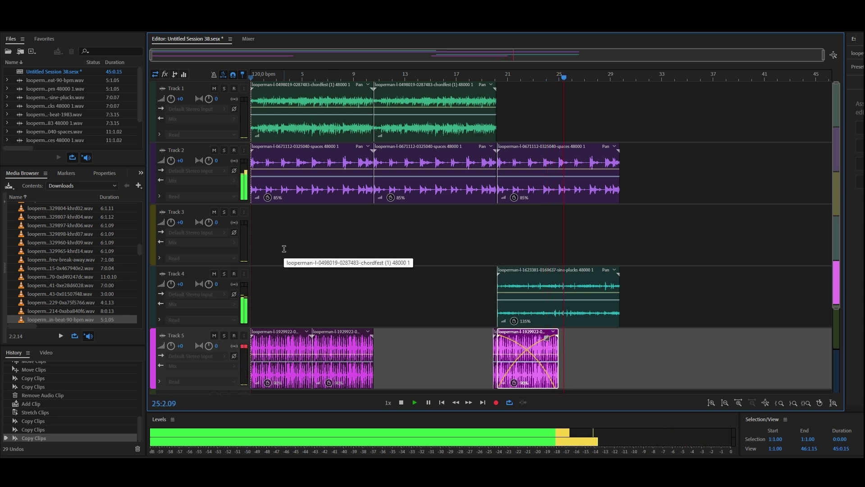
{"action": "left_click_drag", "start_coordinate": [514, 337], "coordinate": [410, 293]}
{"action": "left_click", "coordinate": [408, 289]}
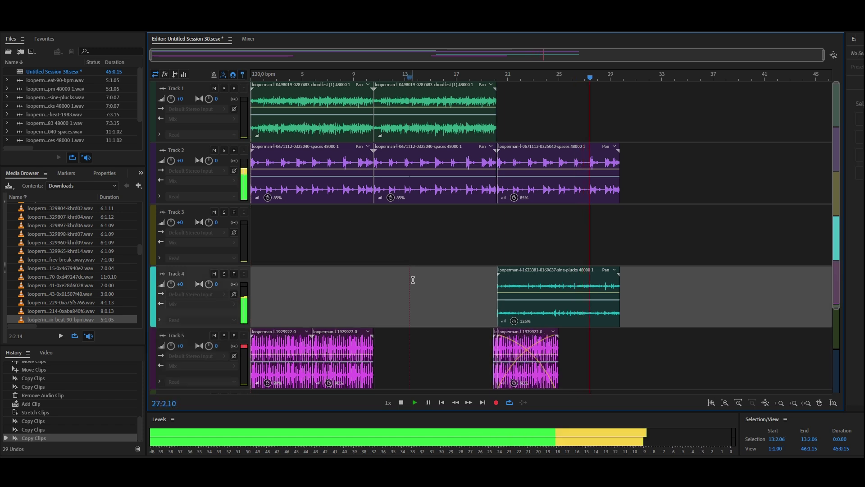
- Replace the overlapping bangin-beat copies around bar 20 on Track 5 with a single copy starting exactly with the sine-plucks clip
{"action": "left_click", "coordinate": [514, 338]}
{"action": "key", "text": "Delete"}
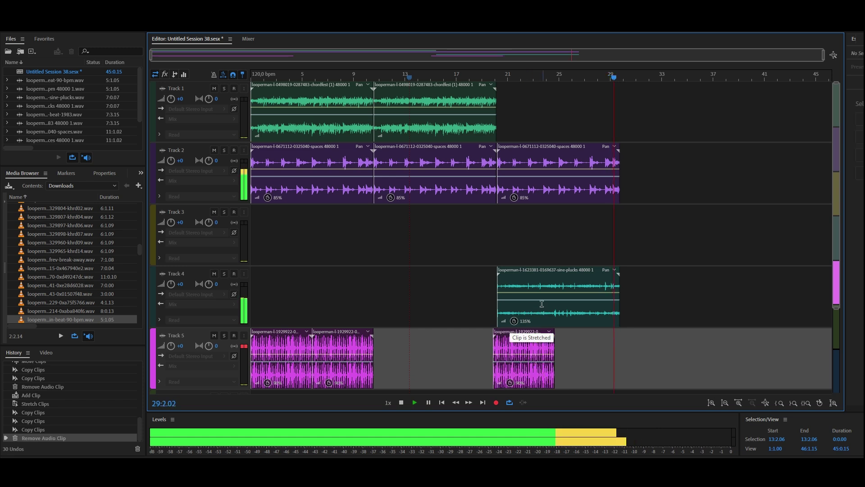
{"action": "right_click", "coordinate": [507, 335]}
{"action": "left_click", "coordinate": [530, 338]}
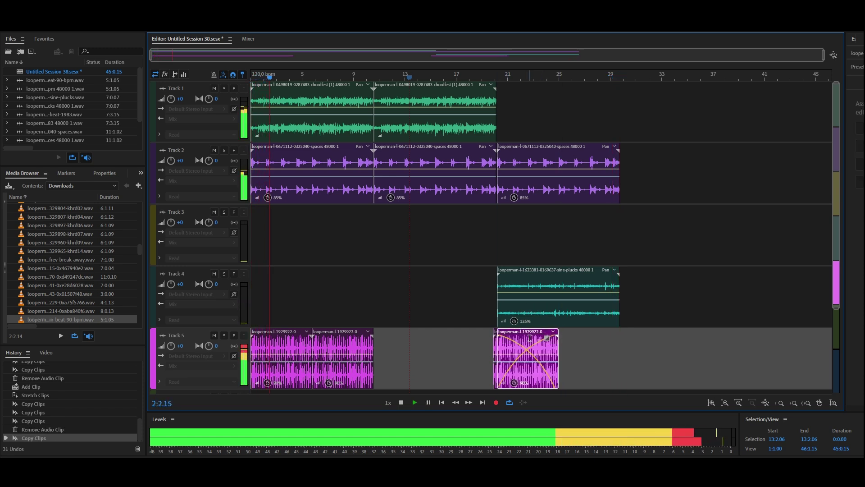
{"action": "left_click", "coordinate": [518, 345]}
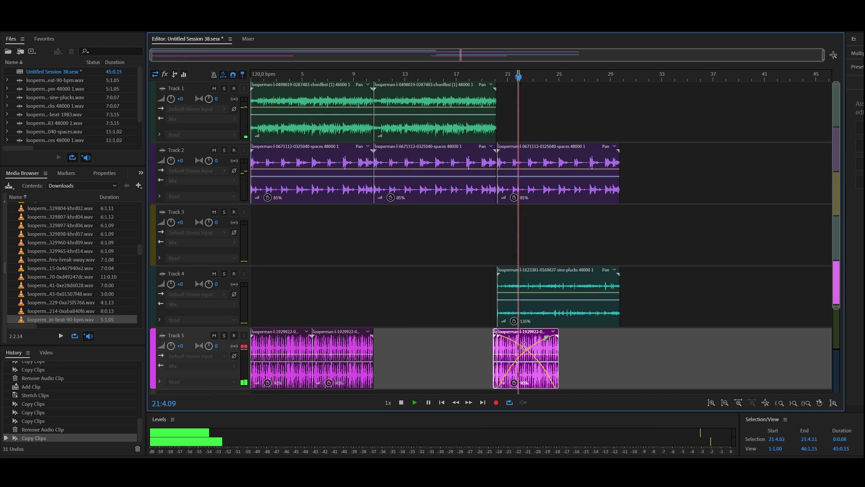
{"action": "left_click", "coordinate": [545, 346]}
{"action": "key", "text": "Delete"}
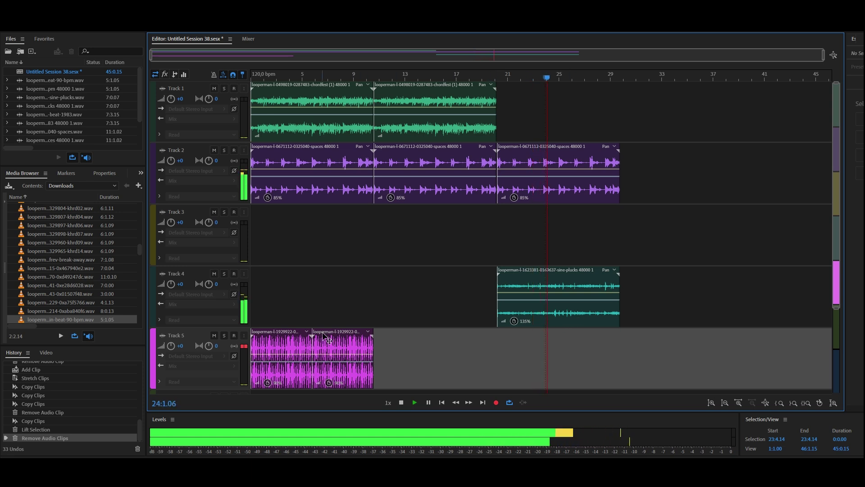
{"action": "left_click_drag", "start_coordinate": [326, 350], "coordinate": [508, 350]}
{"action": "left_click", "coordinate": [536, 356]}
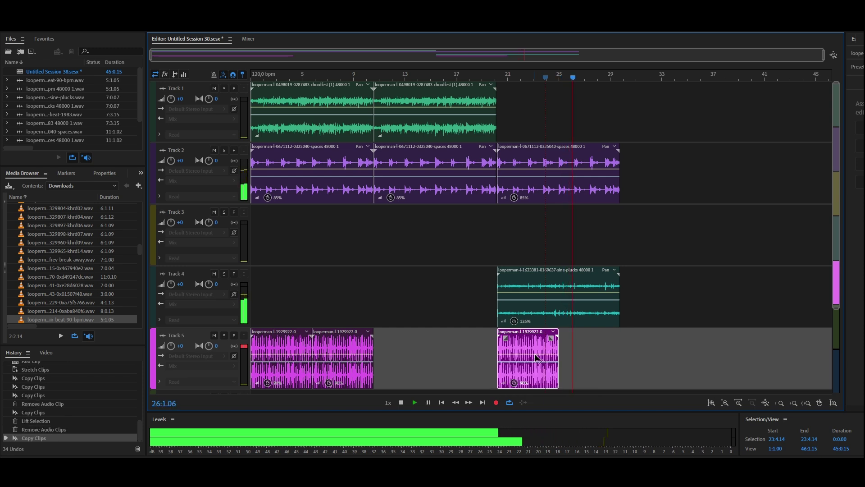
- Play the session from the start, then play just the section from 20:1.12 to 25:1.00 containing the bangin-beat copy
{"action": "left_click", "coordinate": [256, 249]}
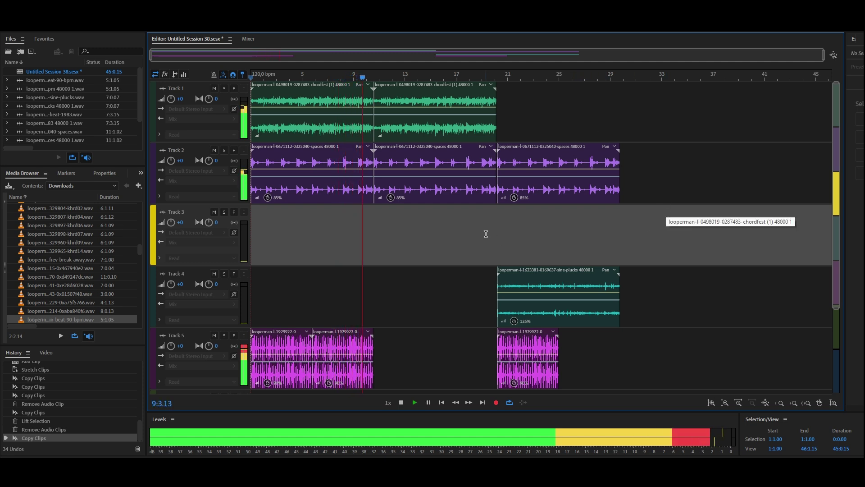
{"action": "key", "text": "space"}
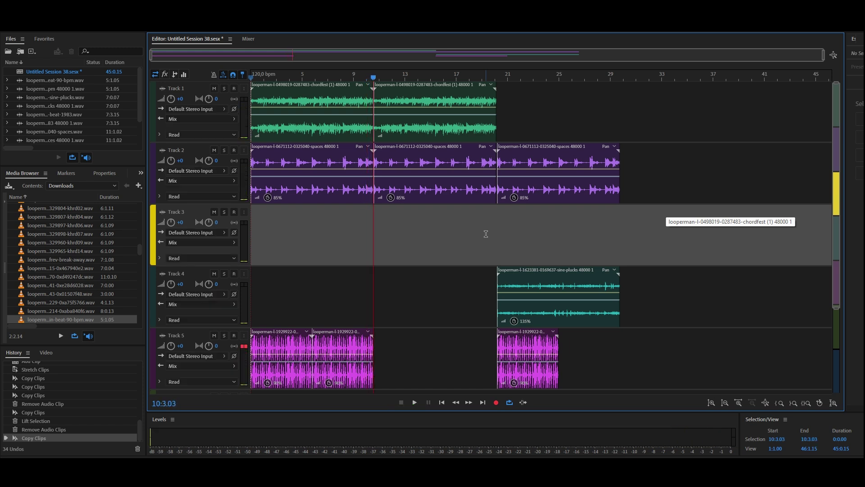
{"action": "left_click_drag", "start_coordinate": [496, 240], "coordinate": [560, 257]}
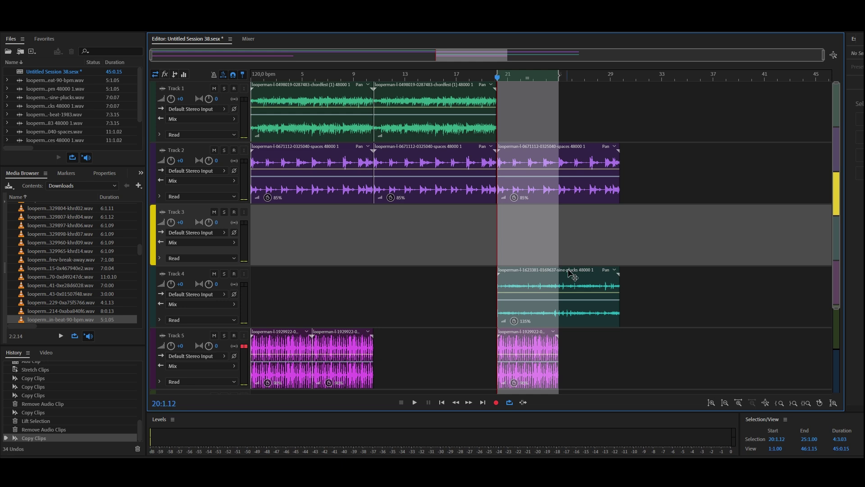
{"action": "left_click", "coordinate": [414, 403]}
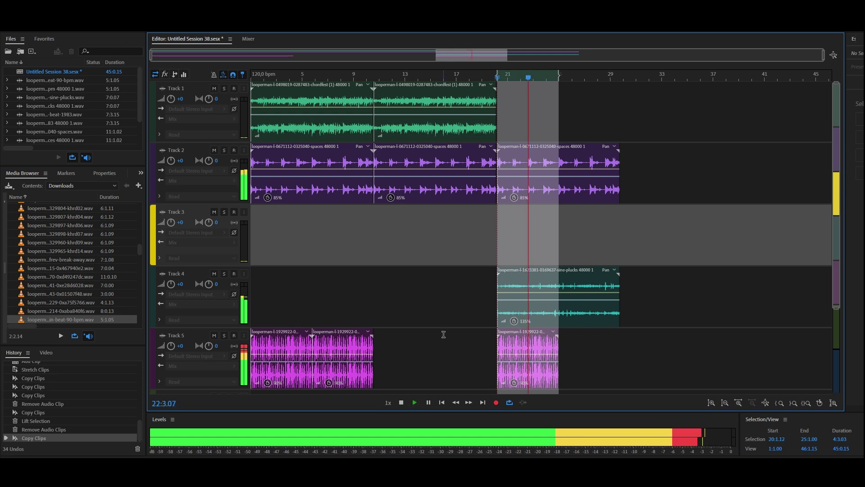
- Select the range 5:4.03 to 10:3.06 for looped listening and mute Tracks 5 and 1
{"action": "left_click", "coordinate": [314, 289]}
{"action": "left_click_drag", "start_coordinate": [314, 290], "coordinate": [371, 300]}
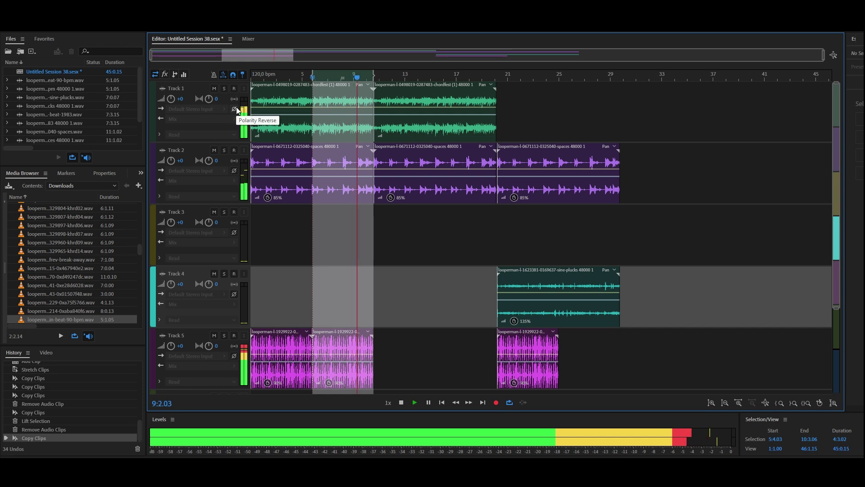
{"action": "left_click", "coordinate": [216, 335]}
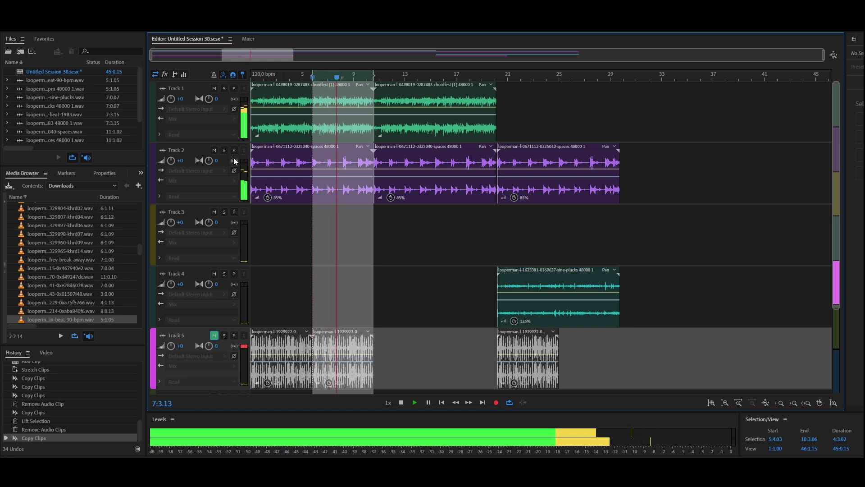
{"action": "left_click", "coordinate": [214, 88]}
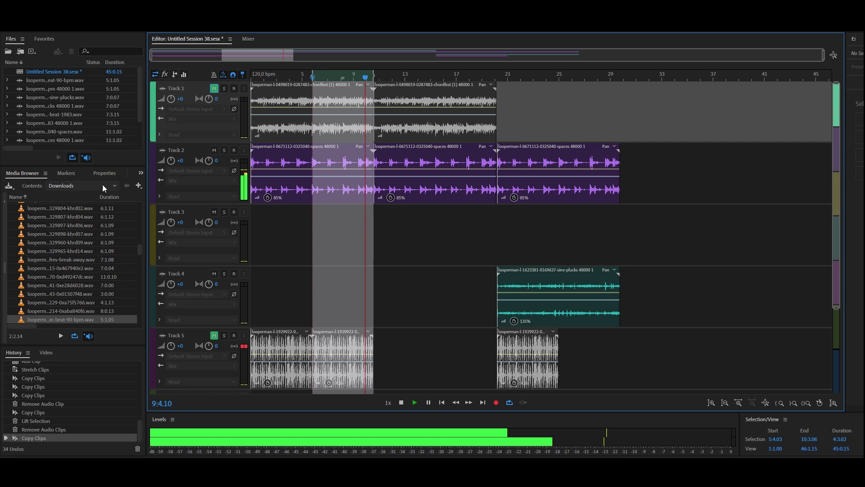
- Add the rev-break-away loop to Track 3 at 5:4.03, accept the sample-rate conversion, shorten it to the selected range, and play it
{"action": "left_click", "coordinate": [90, 256]}
{"action": "key", "text": "space"}
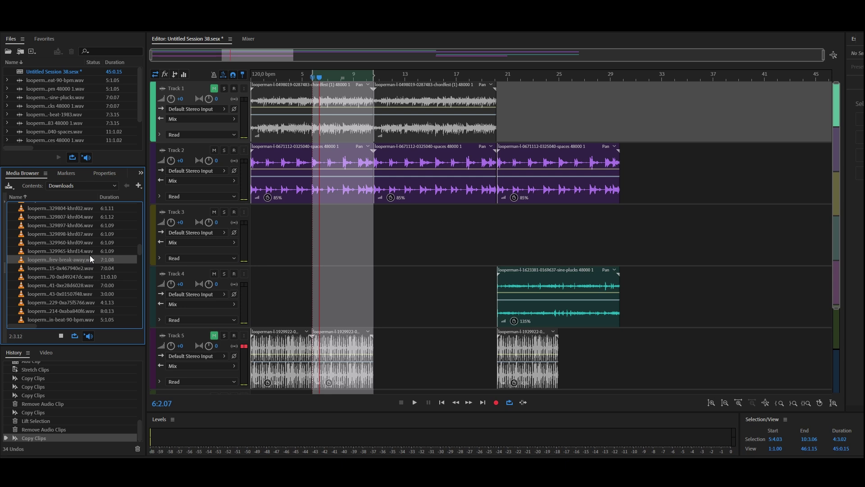
{"action": "left_click_drag", "start_coordinate": [118, 247], "coordinate": [316, 224]}
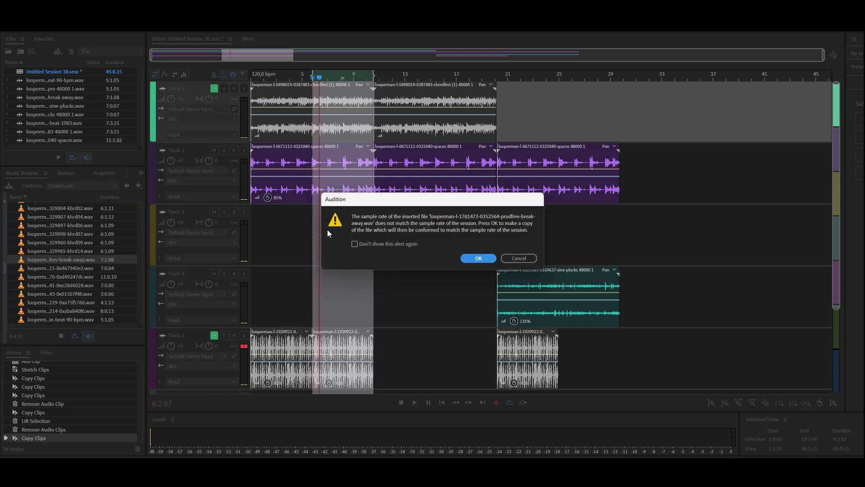
{"action": "left_click", "coordinate": [479, 258]}
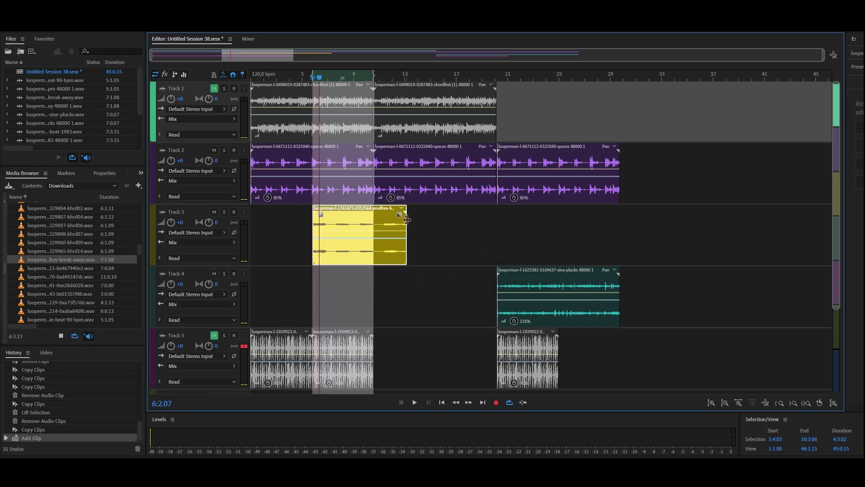
{"action": "left_click_drag", "start_coordinate": [408, 215], "coordinate": [374, 215]}
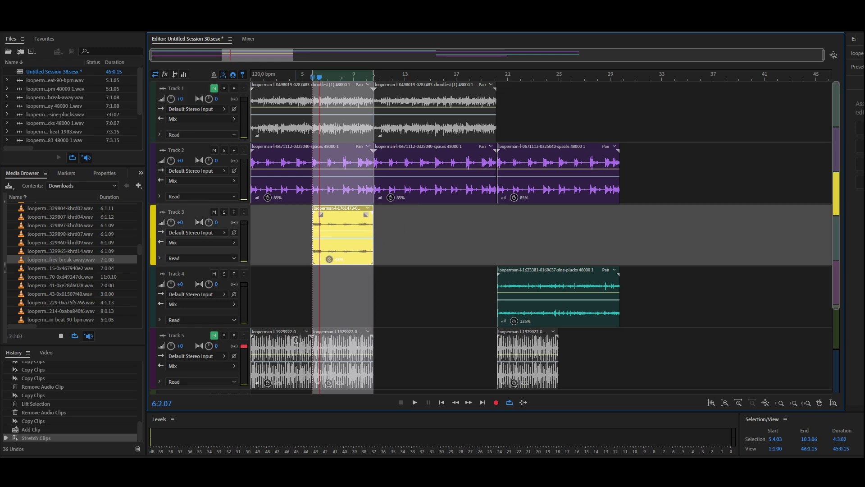
{"action": "left_click", "coordinate": [415, 402]}
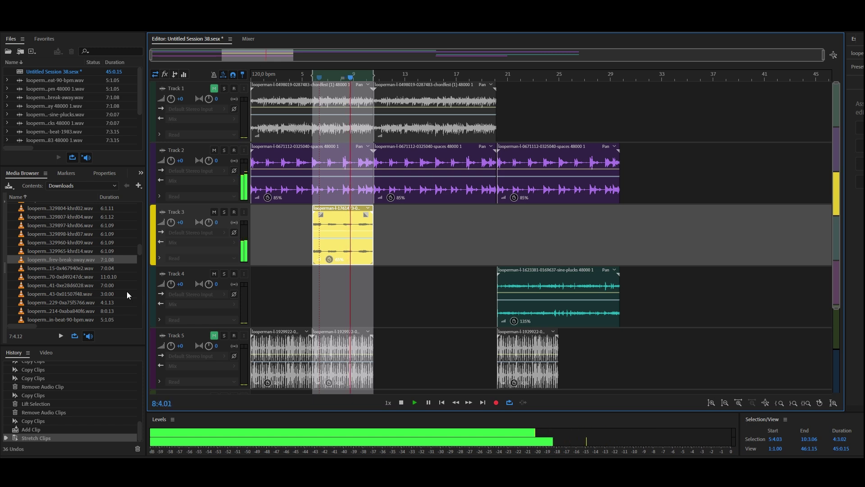
- Audition the downloaded loops ending in 0xd49247dc and 0x467940e2 to compare them
{"action": "left_click", "coordinate": [73, 278]}
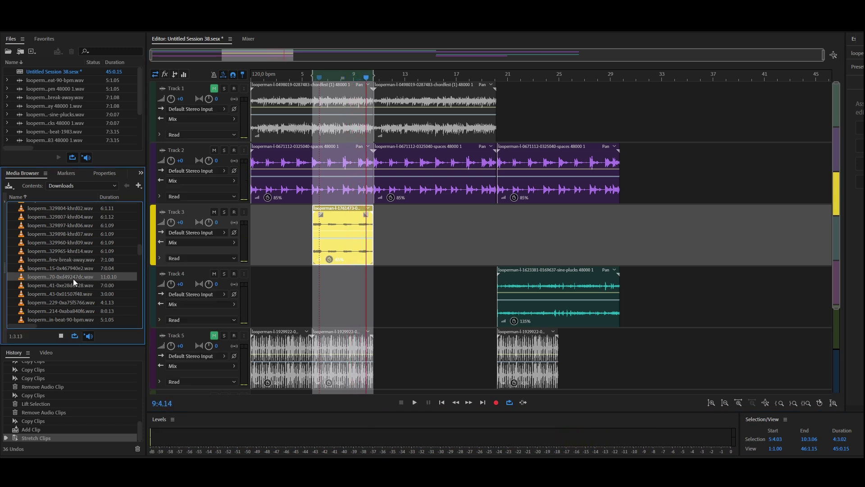
{"action": "scroll", "coordinate": [72, 277], "scroll_direction": "up", "scroll_amount": 1}
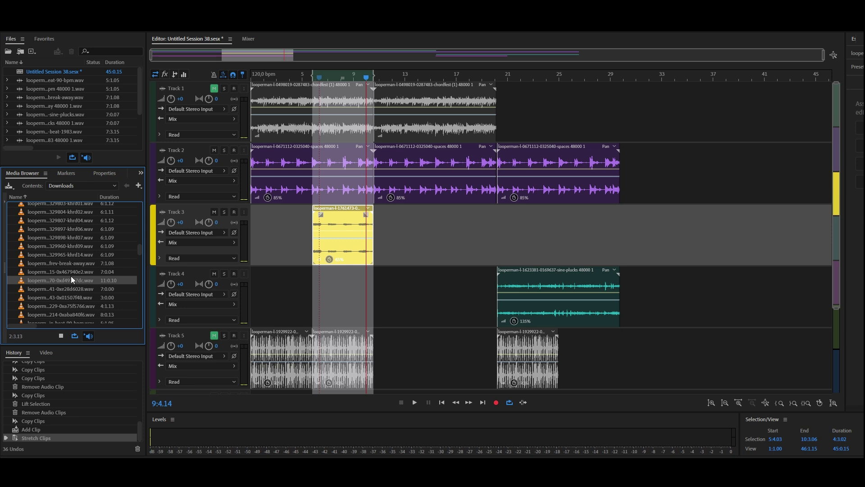
{"action": "left_click", "coordinate": [66, 271]}
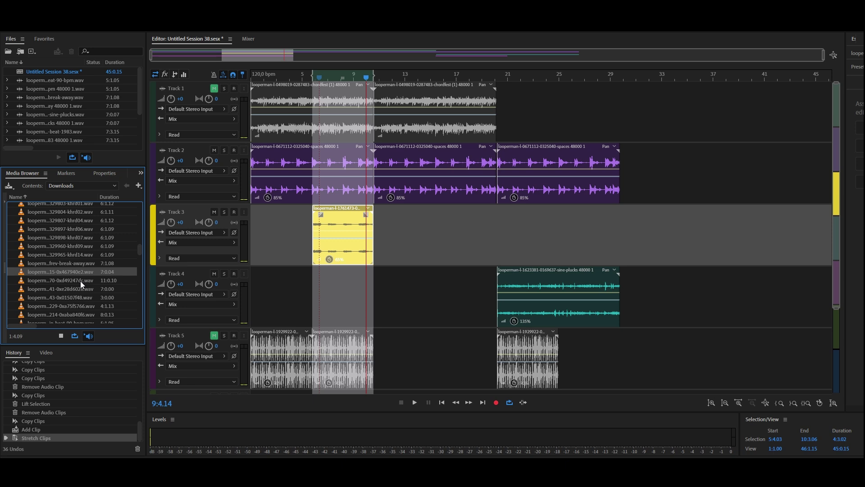
{"action": "left_click", "coordinate": [82, 281]}
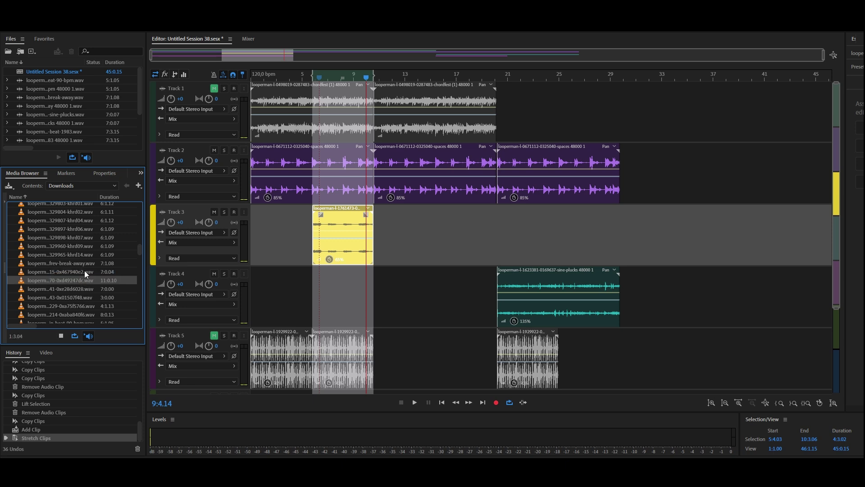
{"action": "left_click", "coordinate": [85, 270]}
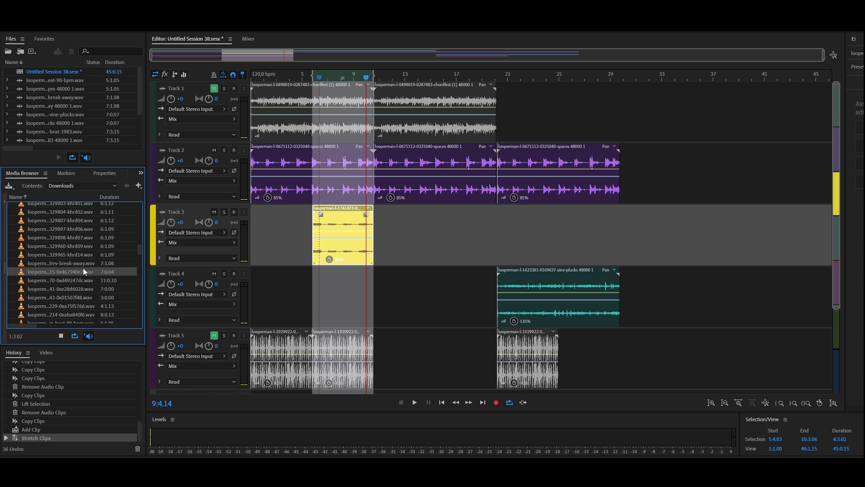
- Try the 0x467940e2 loop on Track 4, converted and shortened to the selected range, and remove it after listening
{"action": "left_click_drag", "start_coordinate": [83, 268], "coordinate": [315, 310]}
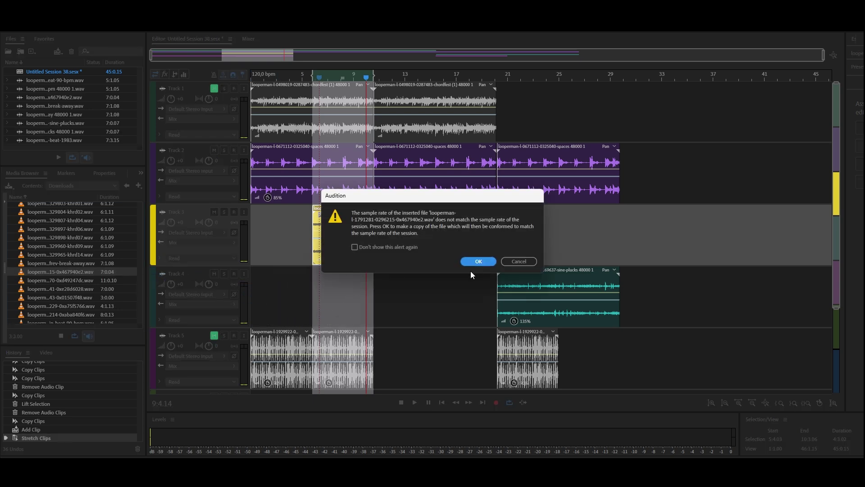
{"action": "left_click", "coordinate": [477, 263]}
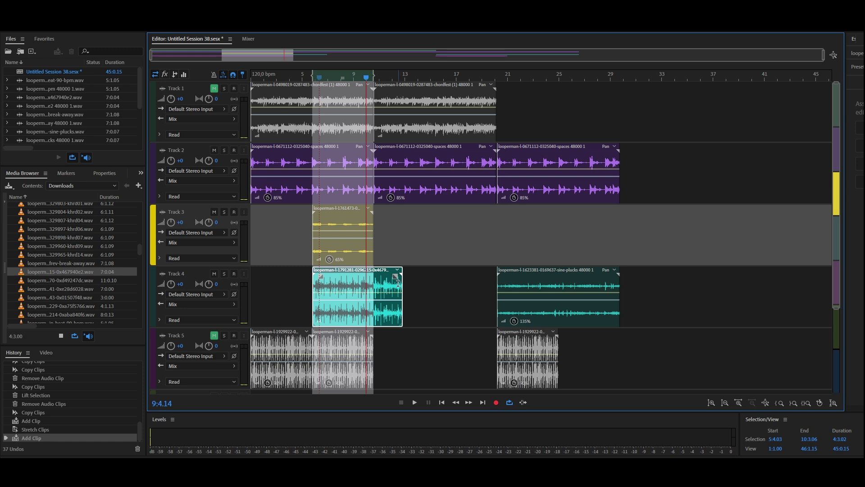
{"action": "left_click_drag", "start_coordinate": [402, 279], "coordinate": [372, 279]}
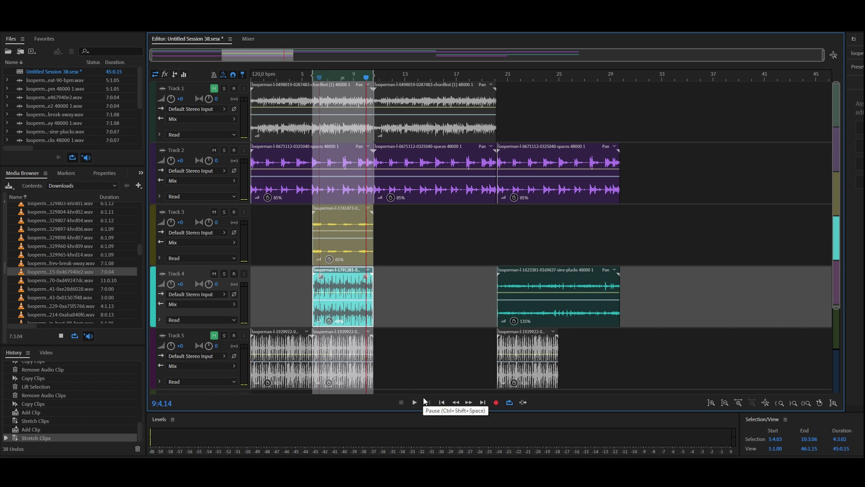
{"action": "left_click", "coordinate": [418, 403]}
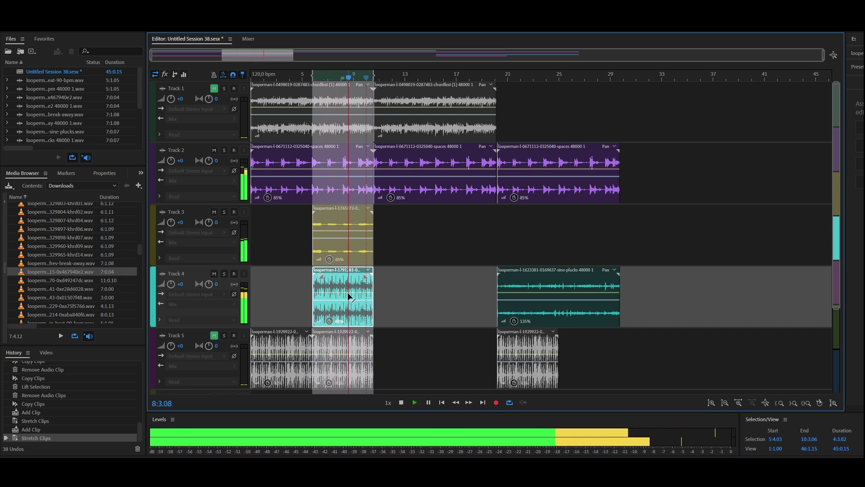
{"action": "key", "text": "Delete"}
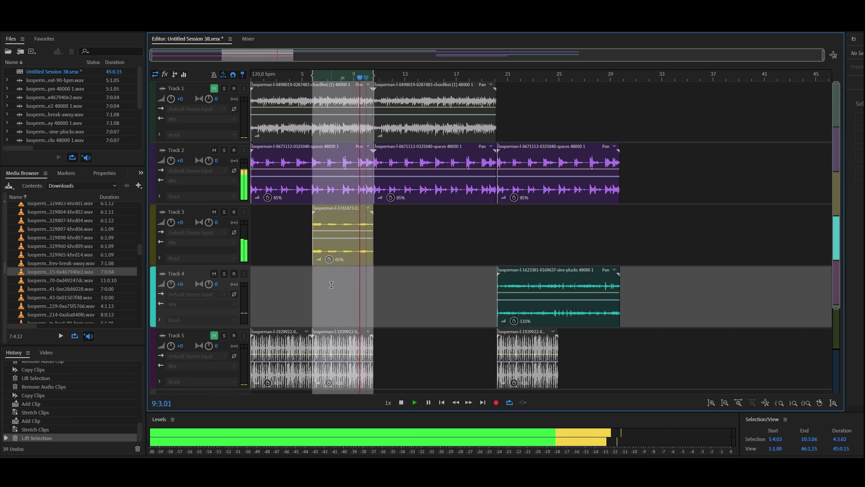
- Audition further loops, add the 0xe28d6028 loop to Track 4 at 5:4.03 with sample-rate conversion, and shorten it to the selected range
{"action": "scroll", "coordinate": [228, 291], "scroll_direction": "down", "scroll_amount": 1}
{"action": "scroll", "coordinate": [54, 253], "scroll_direction": "down", "scroll_amount": 1}
{"action": "scroll", "coordinate": [78, 258], "scroll_direction": "down", "scroll_amount": 1}
{"action": "left_click", "coordinate": [96, 269]}
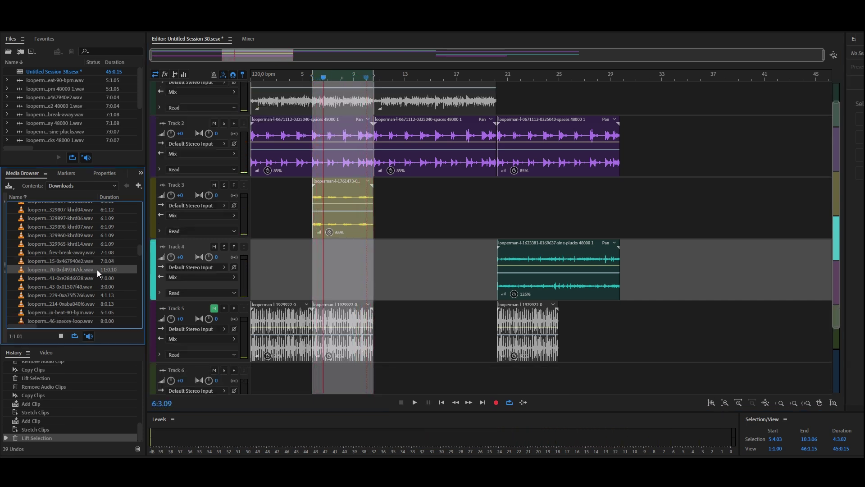
{"action": "key", "text": "Down"}
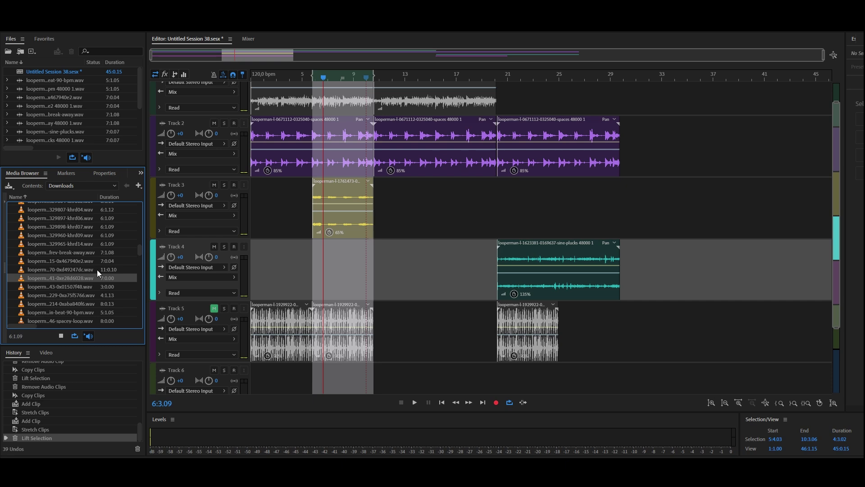
{"action": "left_click_drag", "start_coordinate": [85, 277], "coordinate": [309, 275]}
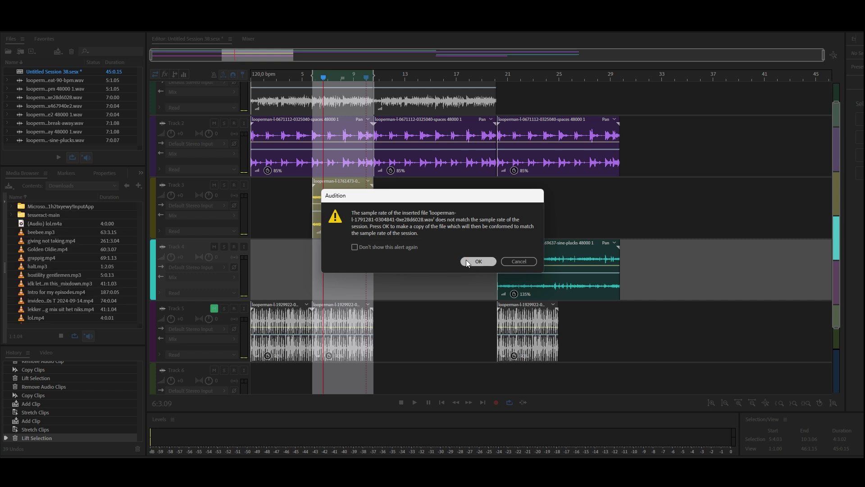
{"action": "left_click", "coordinate": [466, 260]}
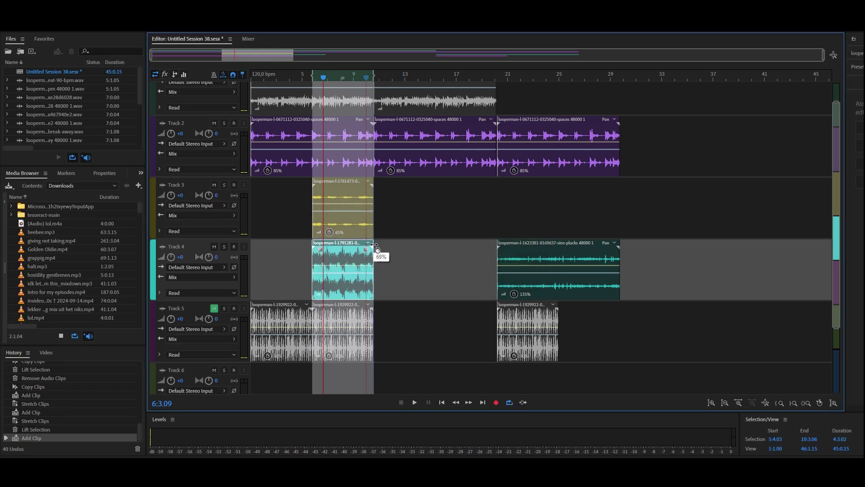
{"action": "left_click_drag", "start_coordinate": [375, 245], "coordinate": [374, 246]}
- Listen to the new Track 4 loop in context, then select the whole arrangement from 1:1.00 to 29:4.03 for playback
{"action": "left_click", "coordinate": [415, 401]}
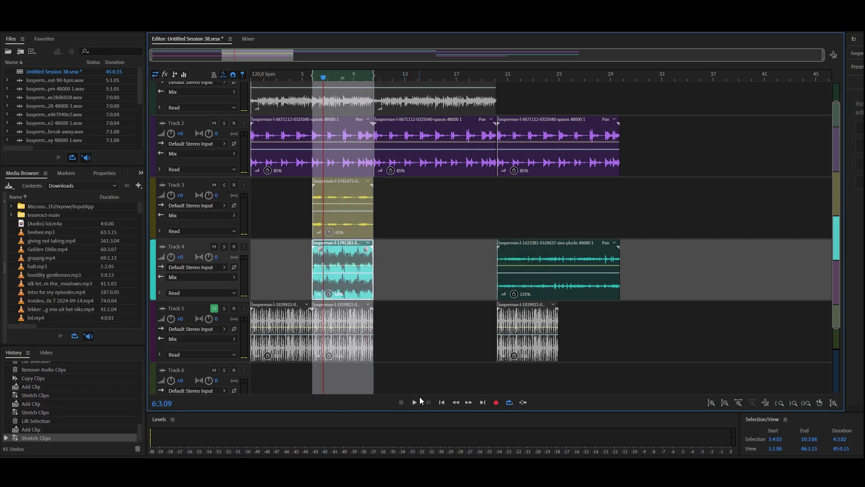
{"action": "left_click", "coordinate": [314, 385]}
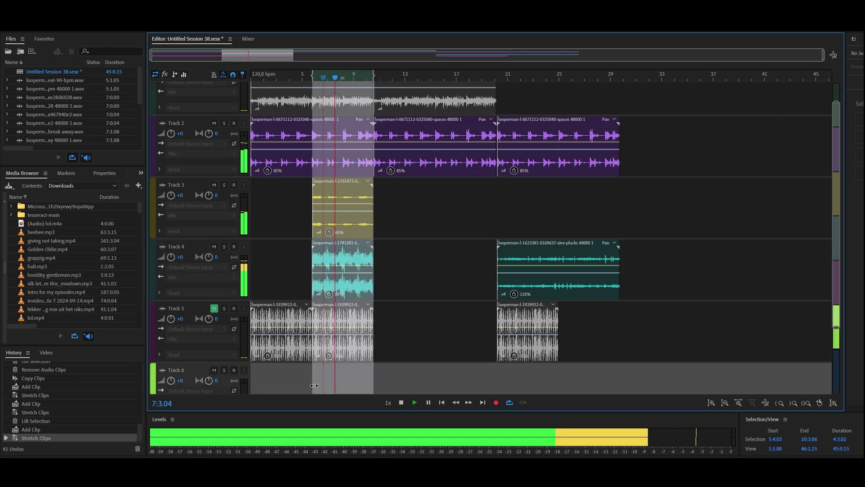
{"action": "left_click", "coordinate": [310, 288]}
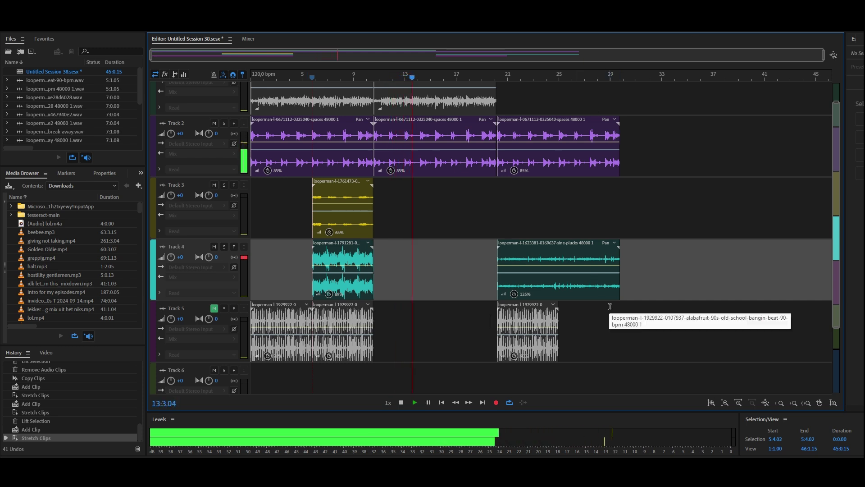
{"action": "left_click_drag", "start_coordinate": [628, 311], "coordinate": [135, 301]}
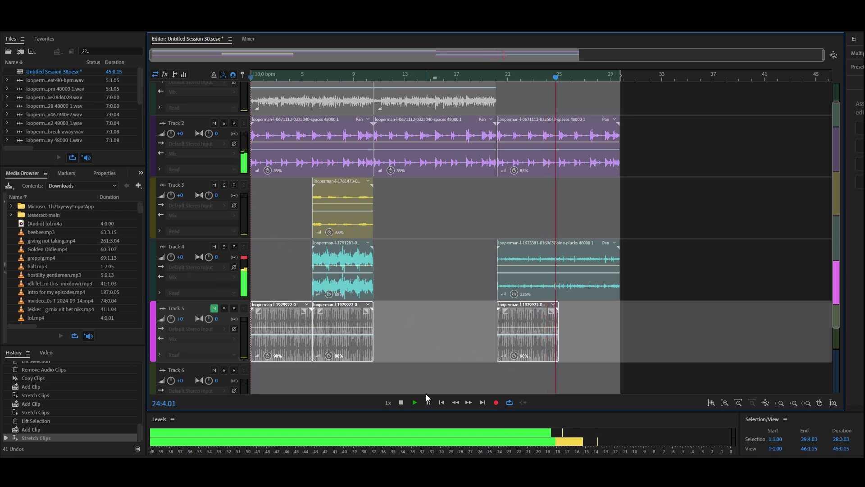
- Stop playback with the playhead returned to 1:1.00 and the time selection cleared, and unmute Track 5
{"action": "left_click", "coordinate": [407, 403]}
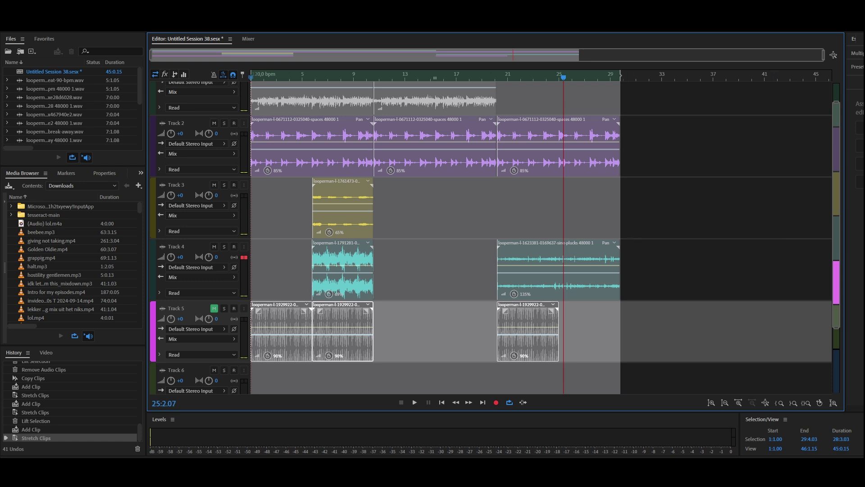
{"action": "left_click_drag", "start_coordinate": [837, 141], "coordinate": [830, 95]}
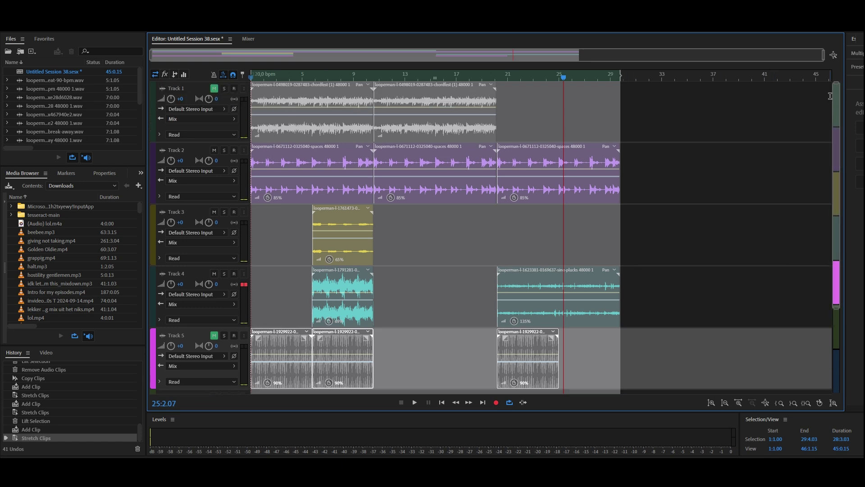
{"action": "scroll", "coordinate": [712, 167], "scroll_direction": "down", "scroll_amount": 2}
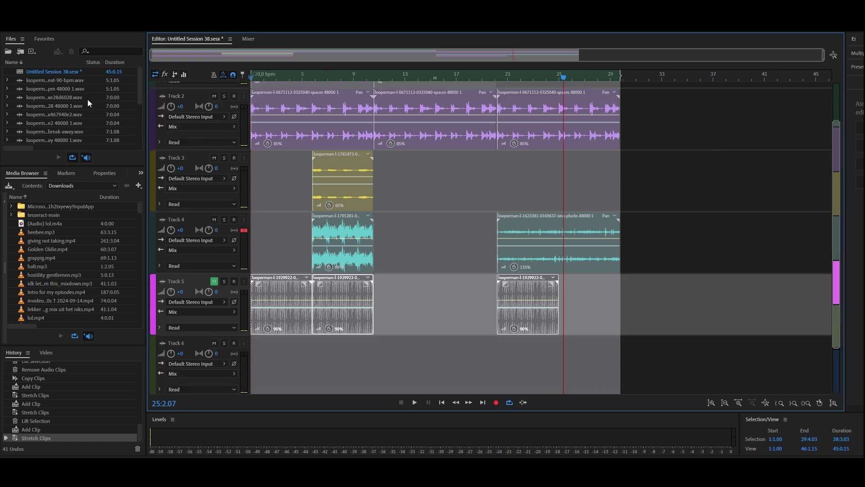
{"action": "left_click", "coordinate": [247, 188]}
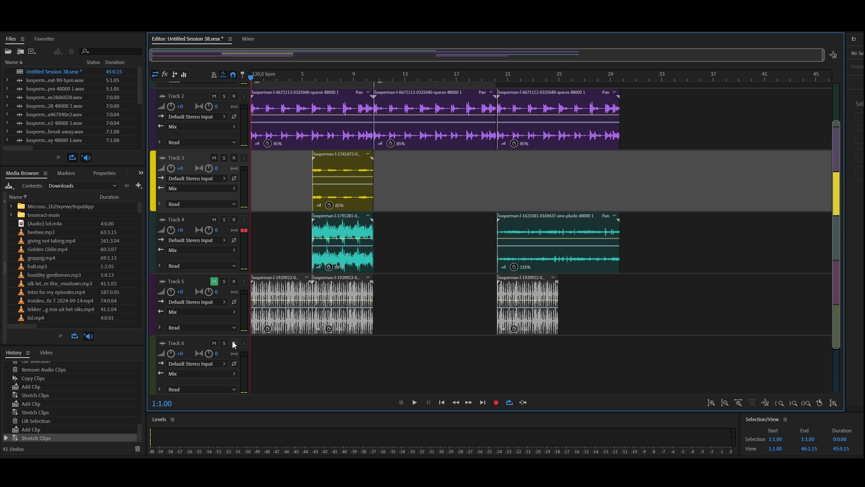
{"action": "left_click", "coordinate": [214, 281]}
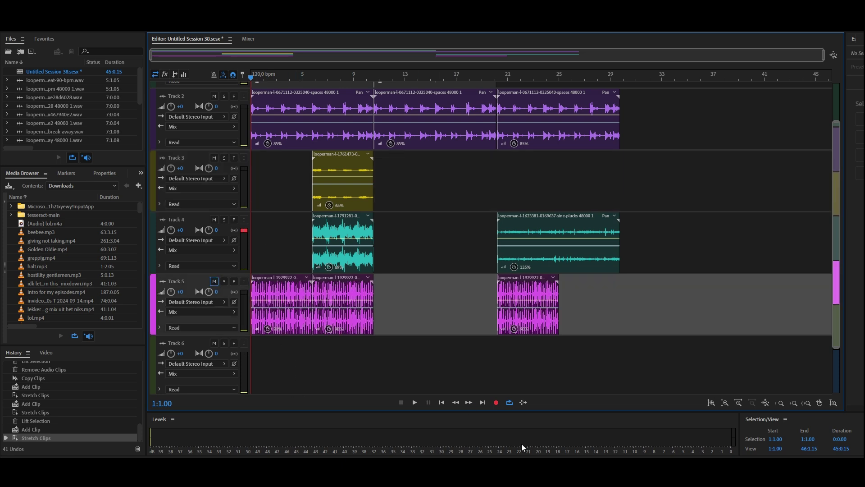
- Play the whole arrangement from 1:1.00 with Track 5 included, stopping after the last clips end
{"action": "left_click", "coordinate": [412, 405]}
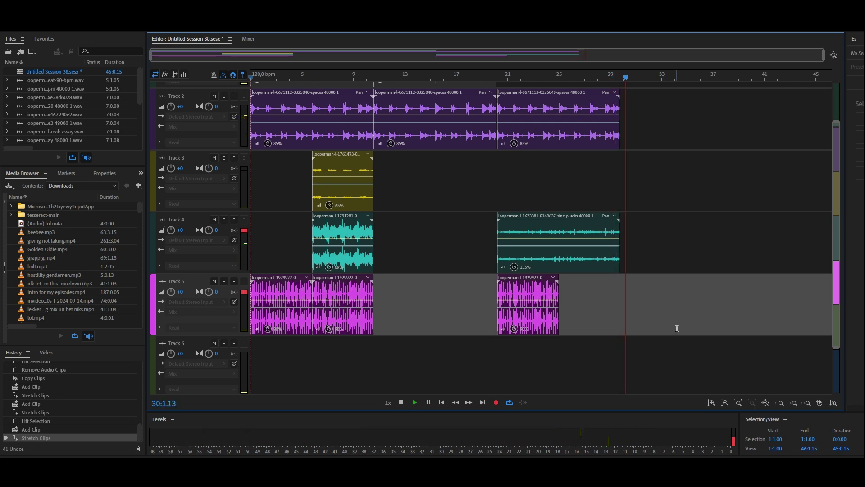
{"action": "left_click", "coordinate": [401, 402]}
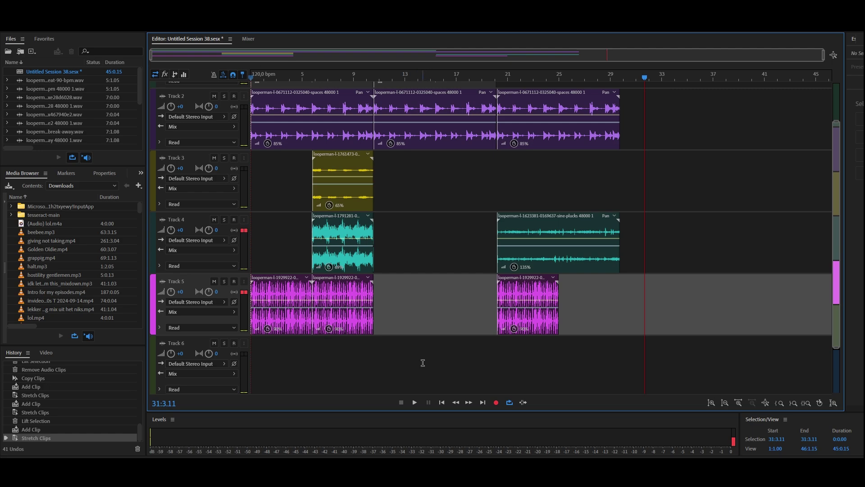
{"action": "key", "text": "alt+z"}
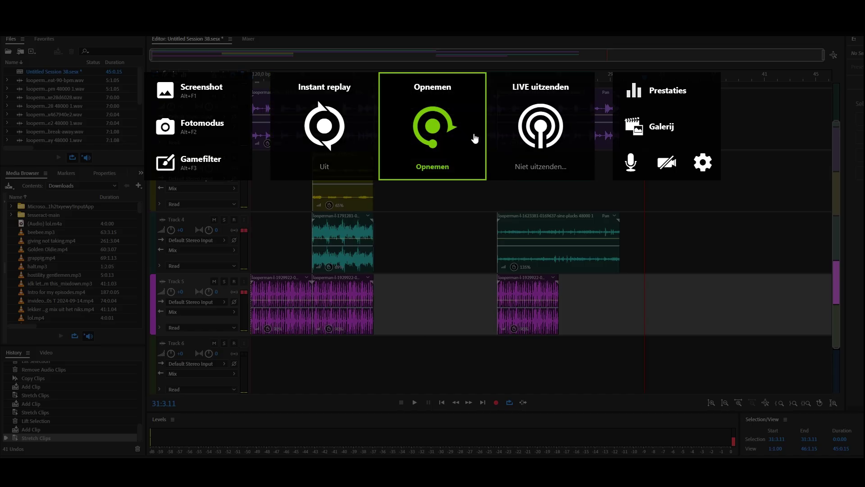